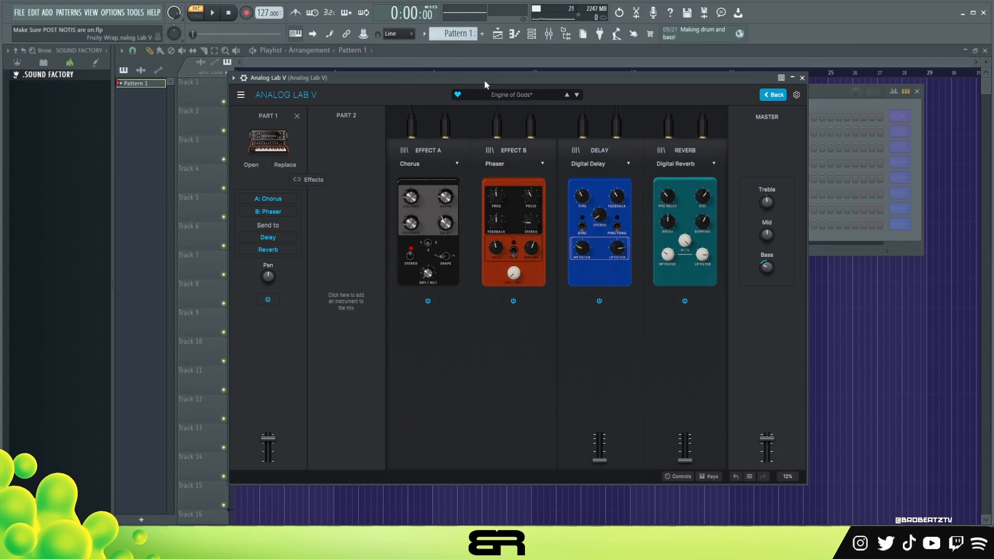
Step: Raise the master treble of the Engine of Gods preset to about 2.8 dB and audition the sound with a few notes
drag(484, 79, 496, 85)
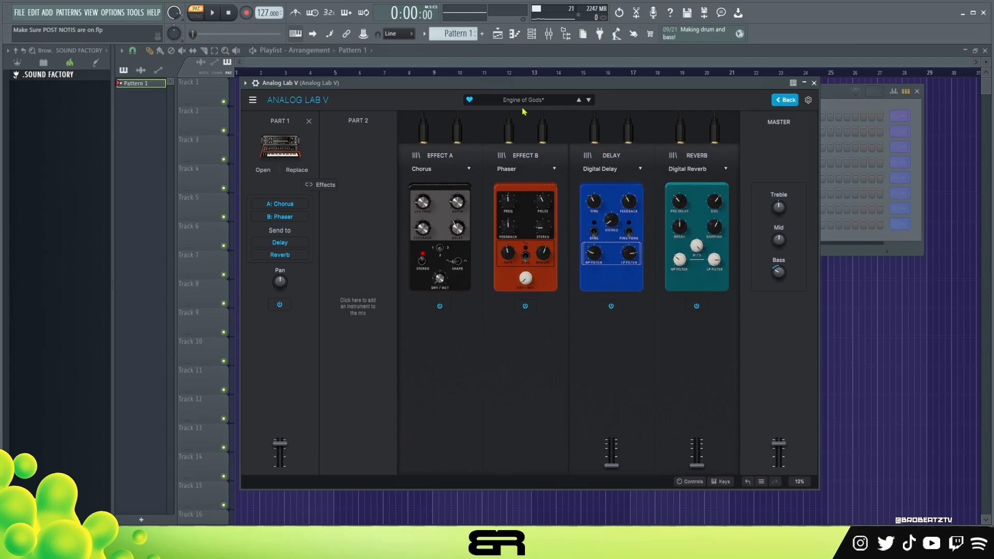
drag(544, 85, 530, 83)
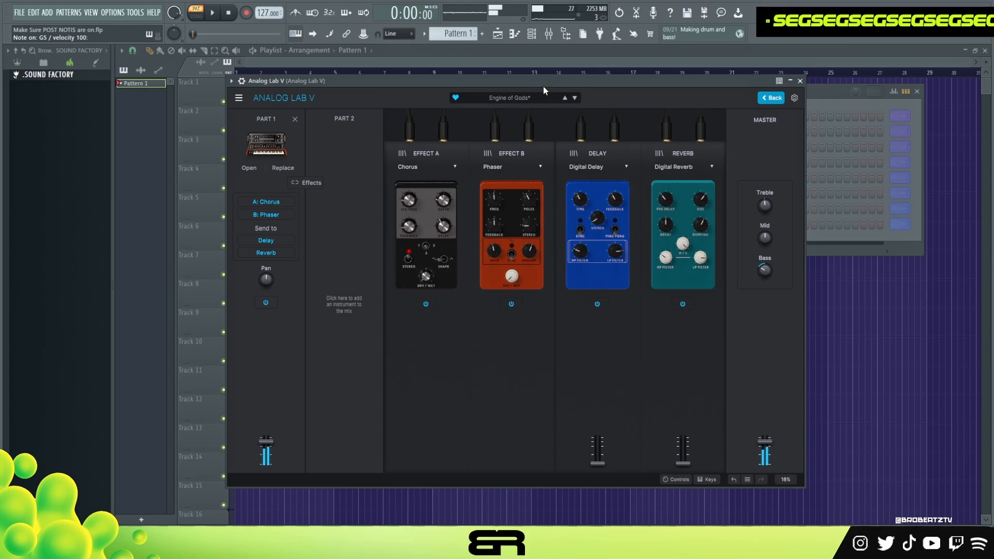
drag(767, 211, 767, 206)
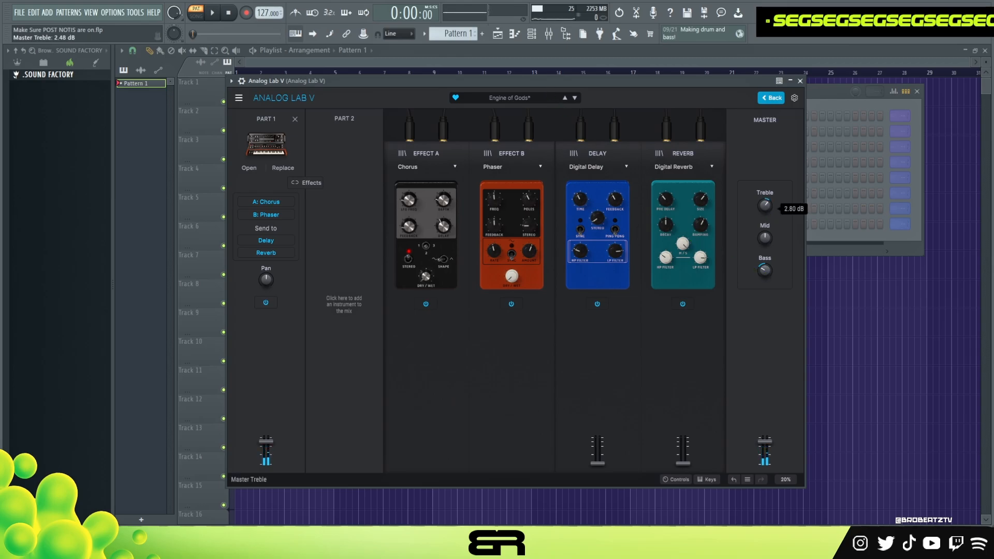
key(h)
key(r)
key(s)
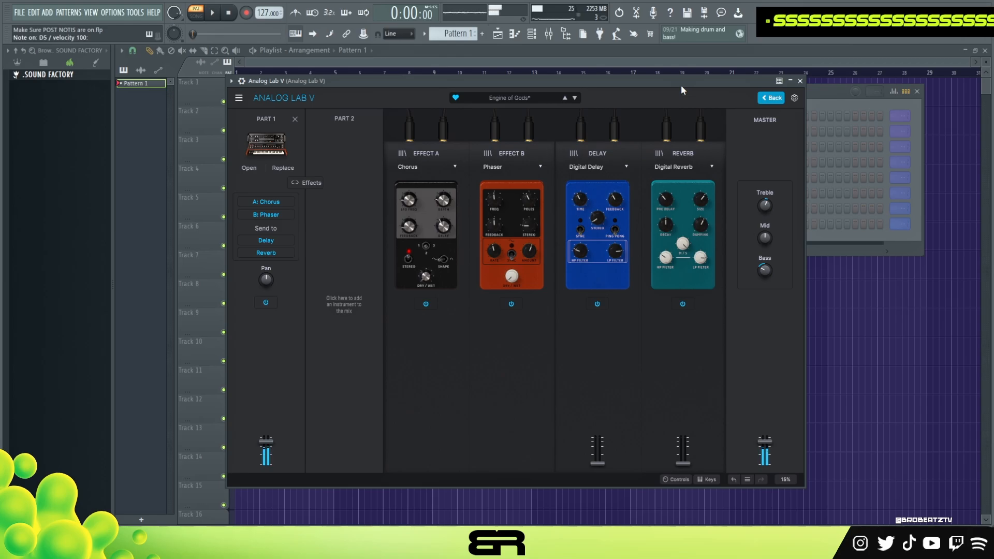
key(r)
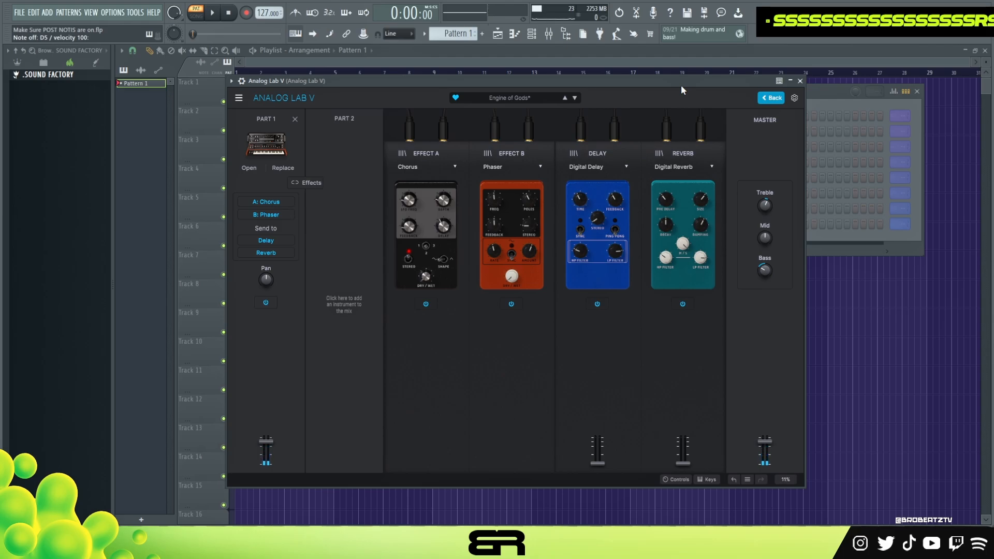
Step: Close the Analog Lab V instrument window and open the piano roll of the first Analog Lab V channel
click(801, 81)
right_click(322, 117)
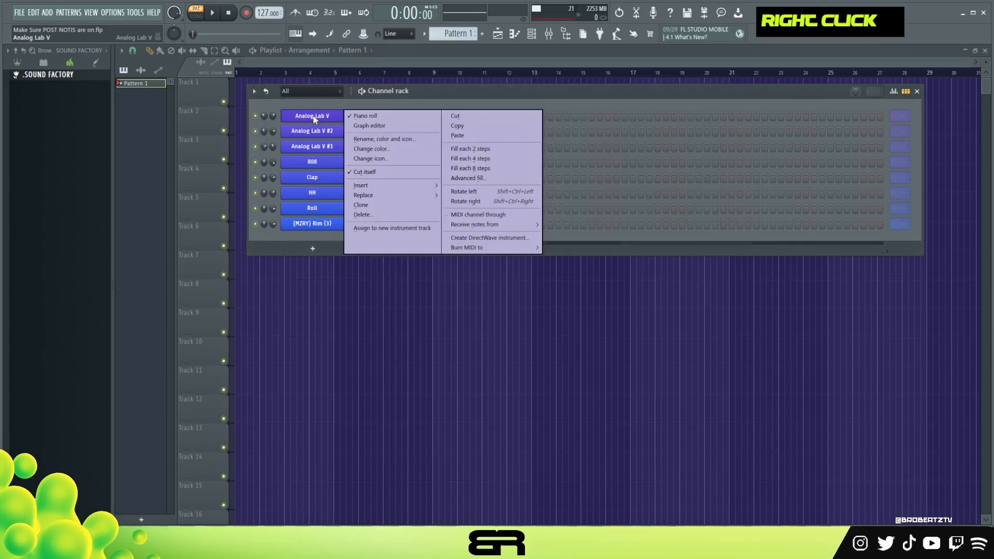
click(365, 116)
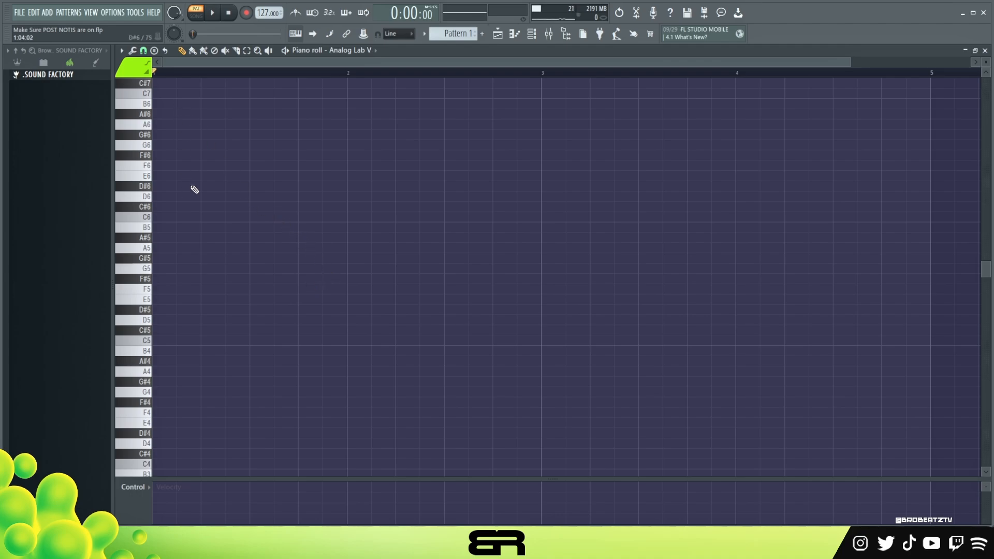
Step: Stamp a minor 7th chord rooted on D5 at bar 1, two bars long, then quantize it and play it back
click(154, 50)
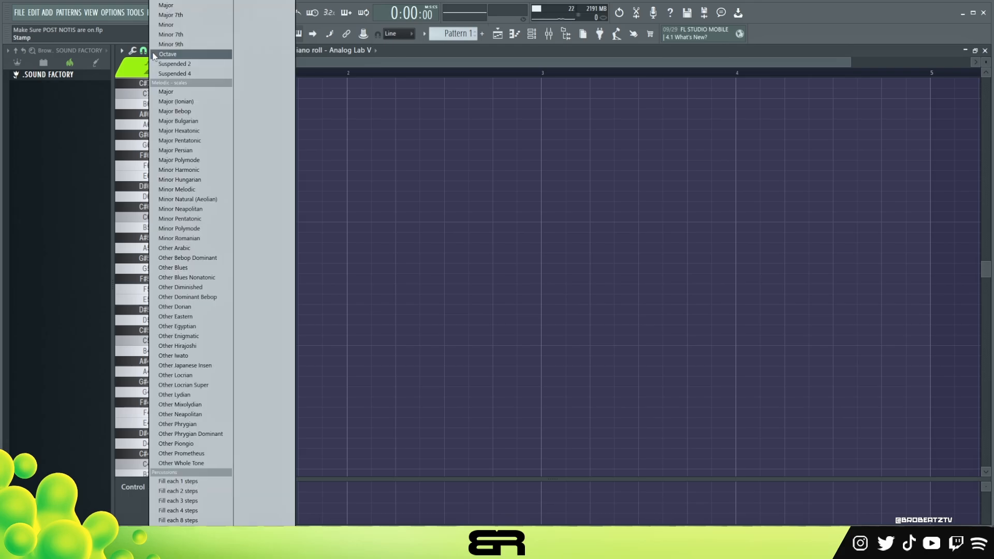
click(179, 34)
drag(178, 325, 342, 317)
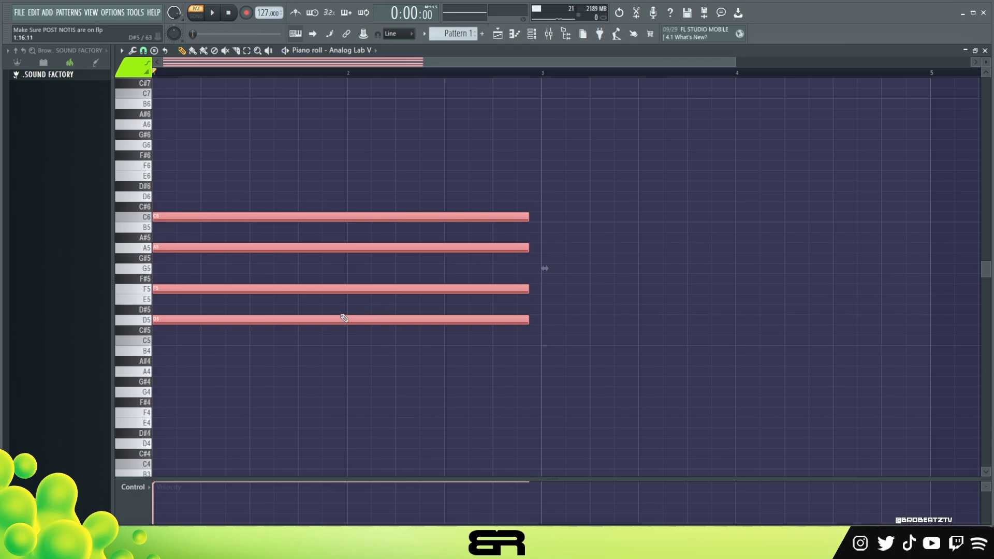
key(space)
key(ctrl+q)
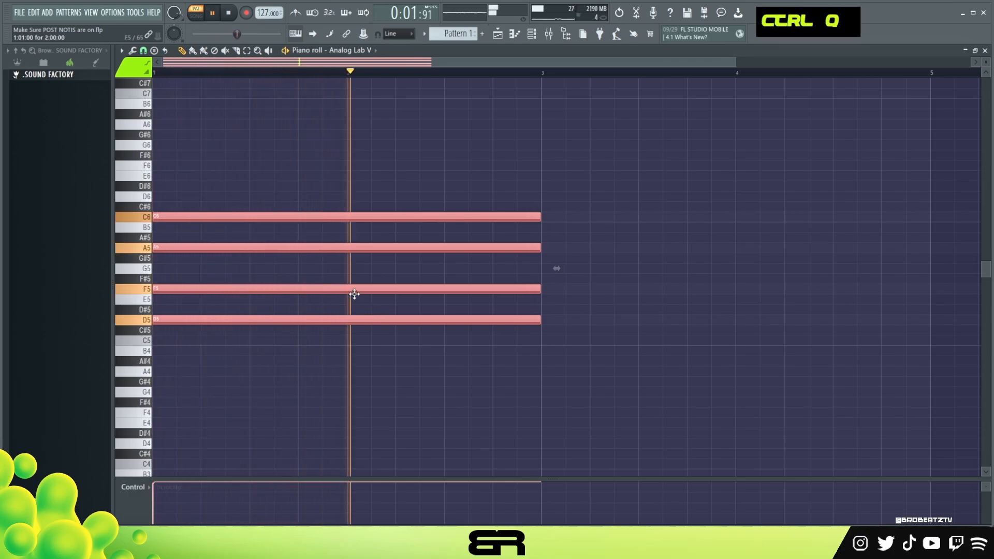
right_click(599, 372)
key(space)
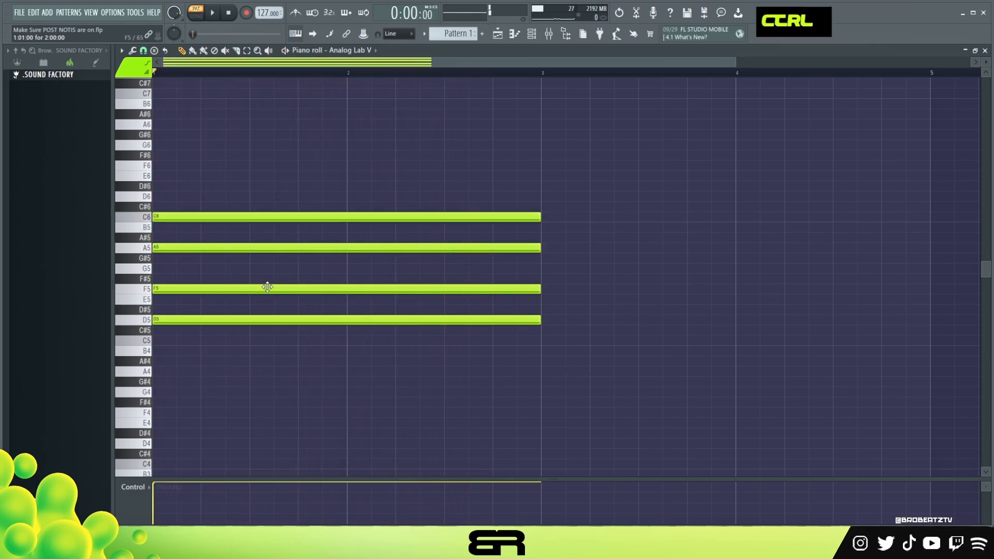
Step: Duplicate the whole D5 minor 7th chord so that the copy starts at bar 3
key(ctrl+s)
key(ctrl+a)
shift+drag(165, 216, 554, 218)
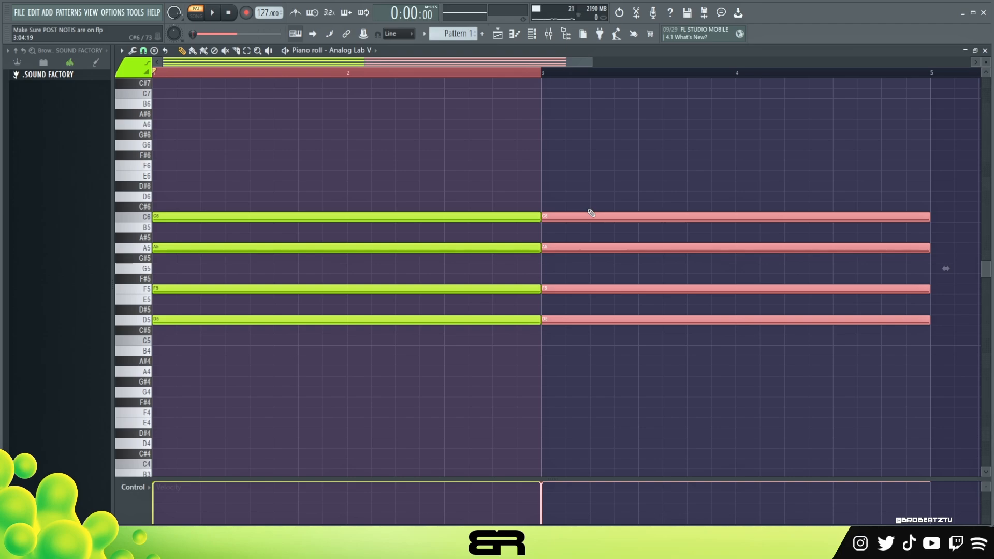
Step: Transpose the copied chord at bar 3 down until its lowest note is A4 and its highest is G5
key(shift+Down)
key(shift+Down)
key(shift+Down)
key(shift+Down)
key(shift+Down)
key(shift+Down)
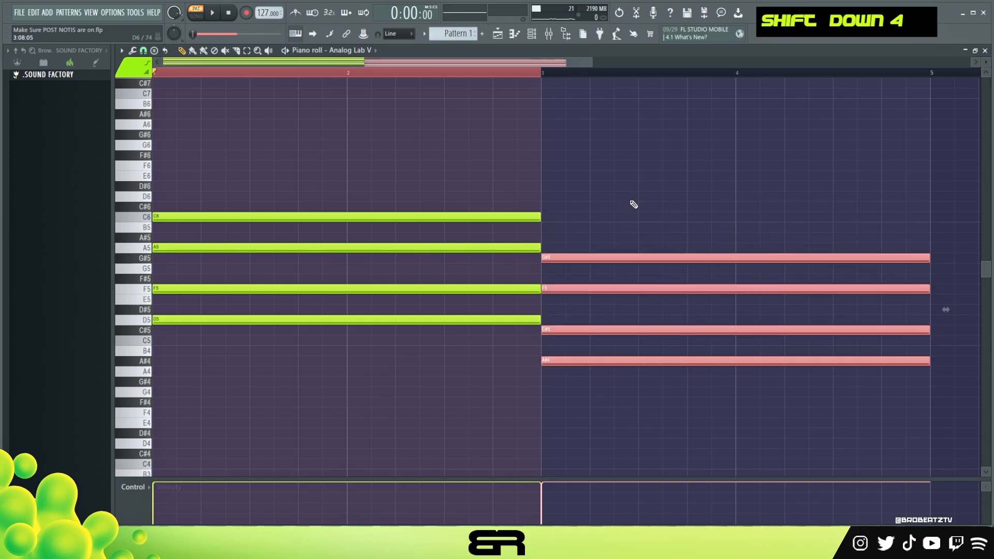
key(shift+Up)
key(shift+Up)
key(shift+Up)
key(shift+Up)
key(shift+Up)
key(shift+Up)
key(shift+Up)
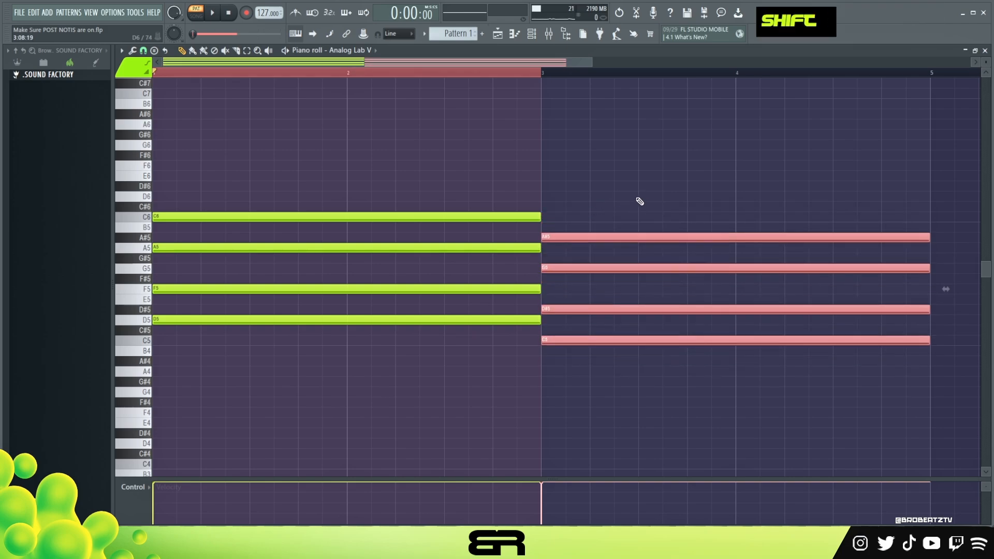
scroll(648, 202, down, 1)
key(shift+Down)
key(shift+Down)
key(shift+Down)
key(shift+Down)
key(shift+Down)
key(shift+Down)
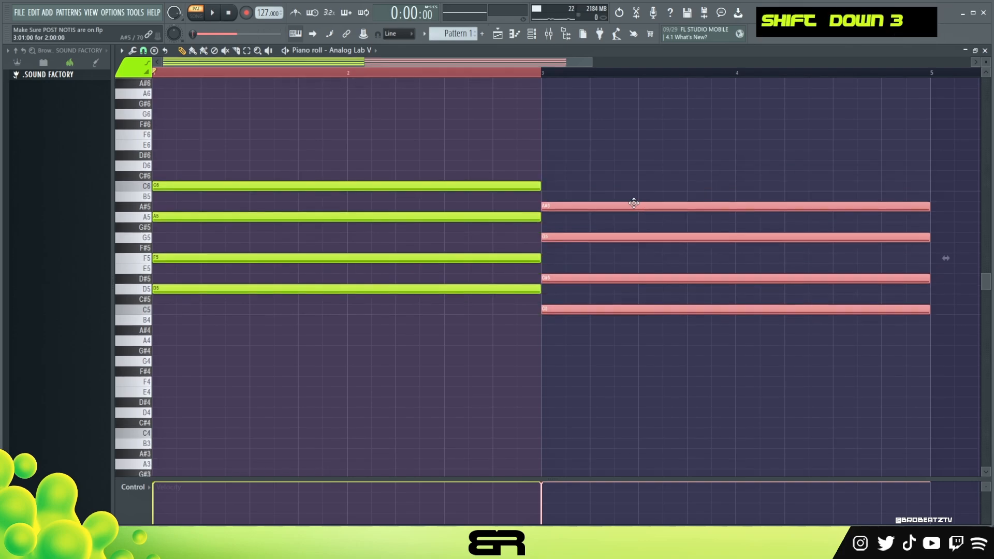
right_click(643, 181)
scroll(639, 227, up, 1)
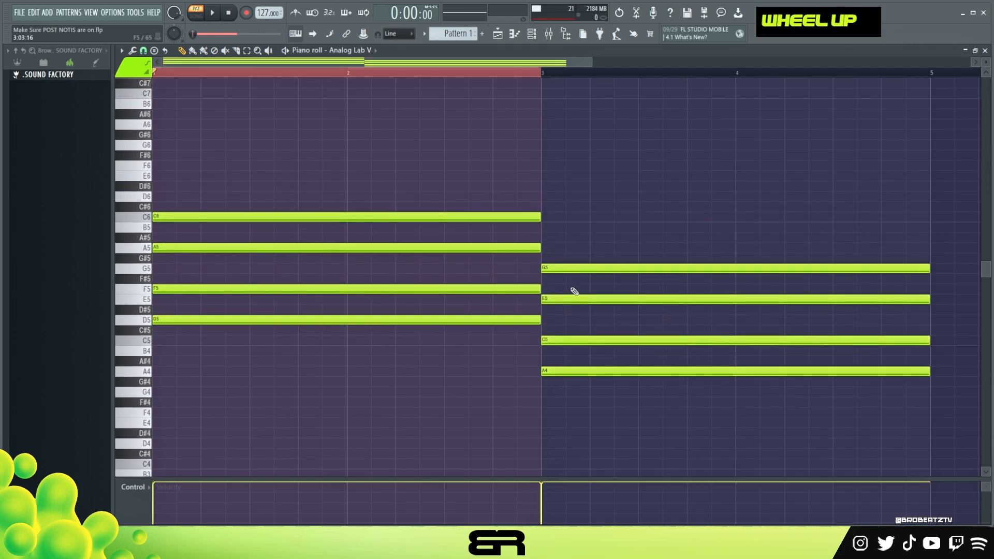
Step: Play the two-chord progression and lower the velocity of all its notes together, checking the result by playback
double_click(322, 75)
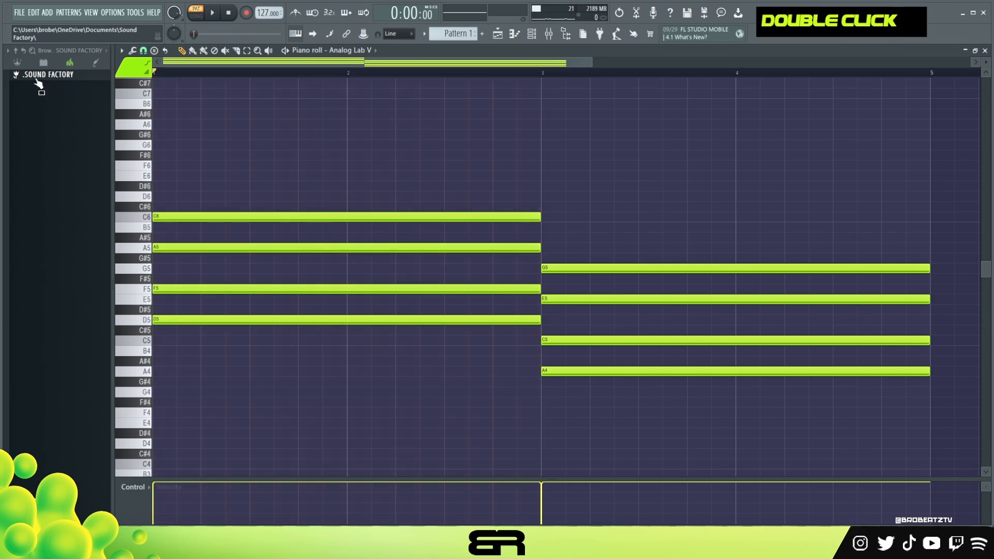
key(space)
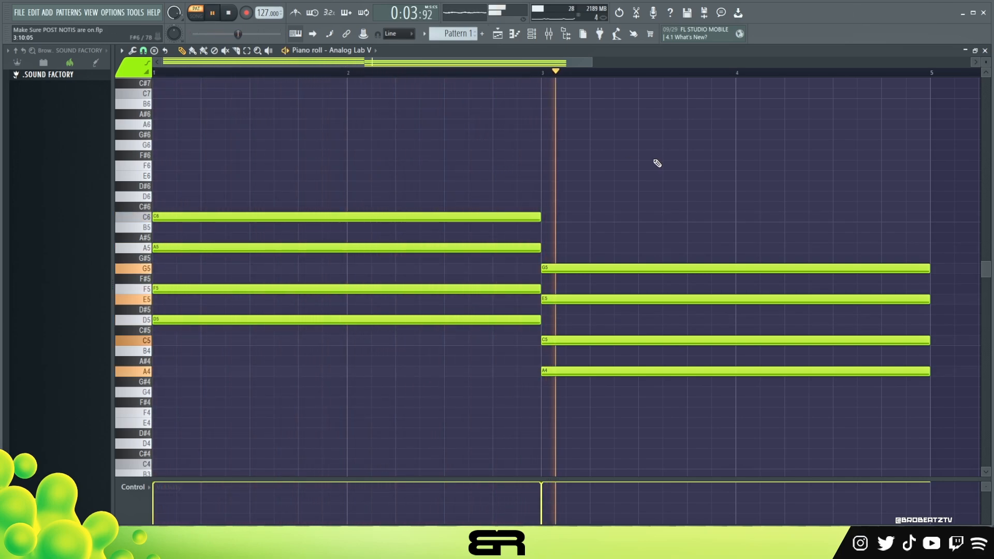
key(ctrl+a)
alt+scroll(585, 200, down, 9)
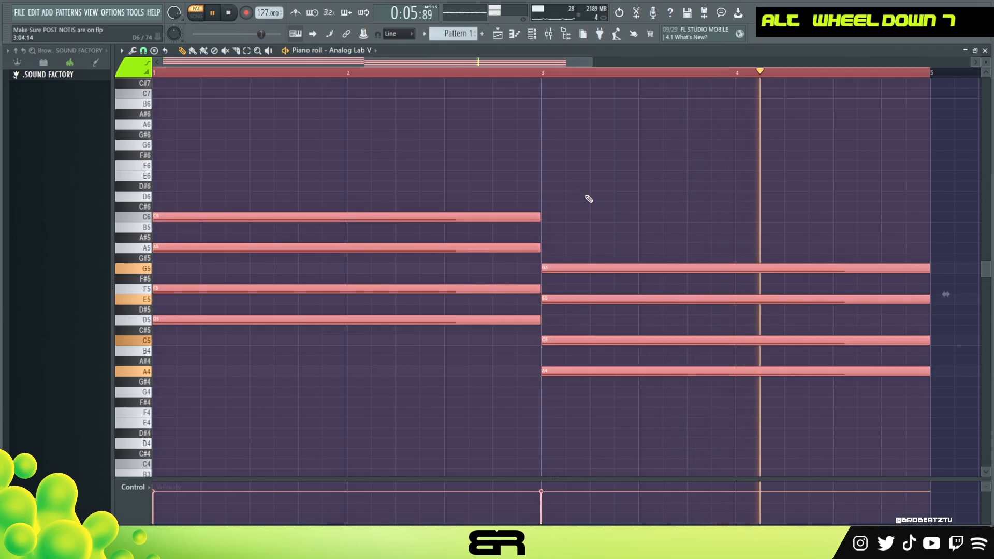
key(space)
key(space)
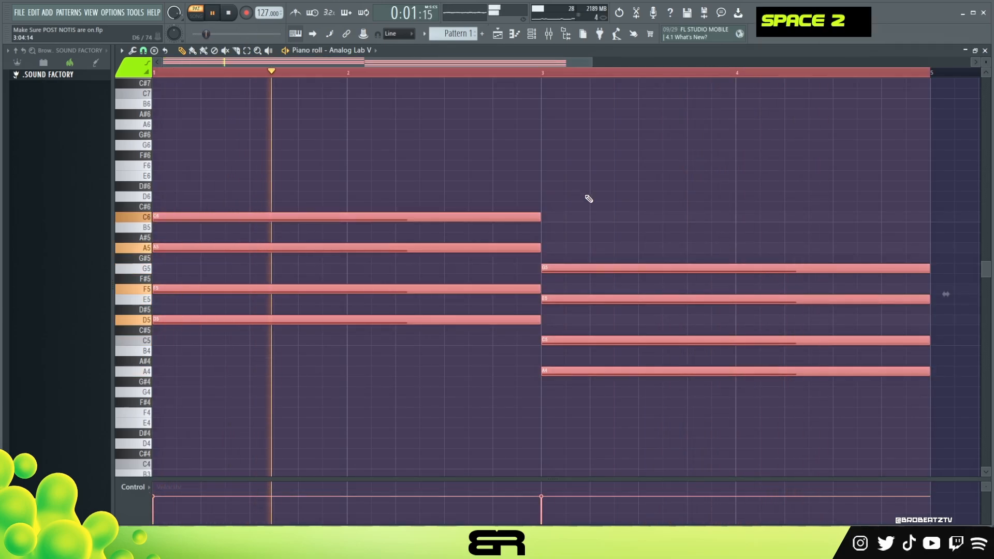
right_click(620, 182)
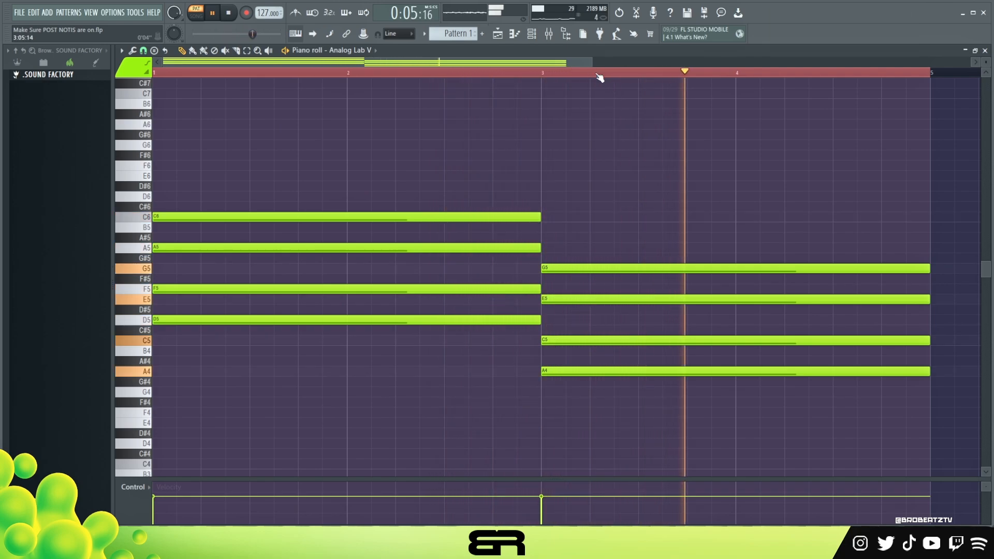
key(space)
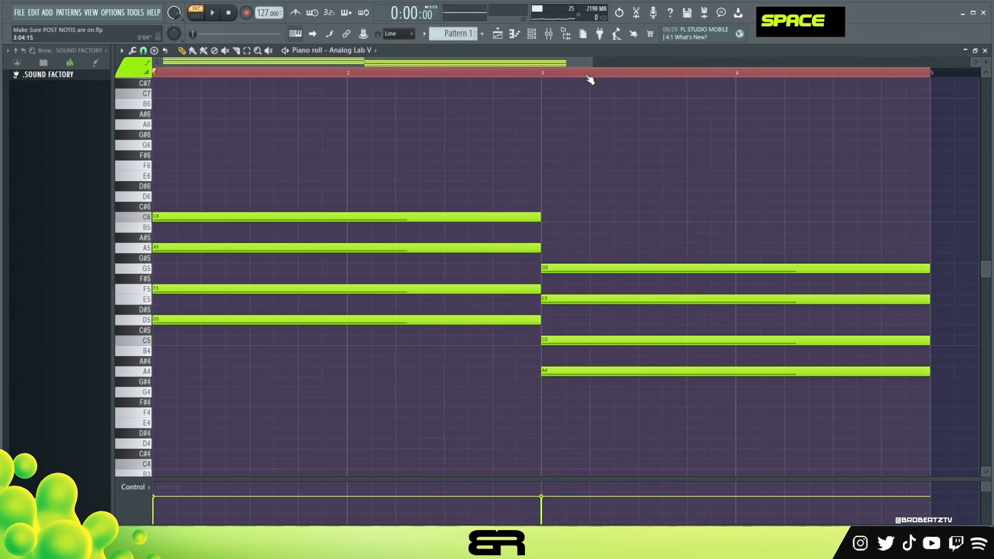
Step: Duplicate both chords to bar 5, transpose the copies up one octave and clear the time selection
drag(591, 63, 731, 62)
key(ctrl+a)
drag(174, 217, 756, 186)
key(ctrl+Up)
right_click(549, 187)
ctrl+right_click(558, 188)
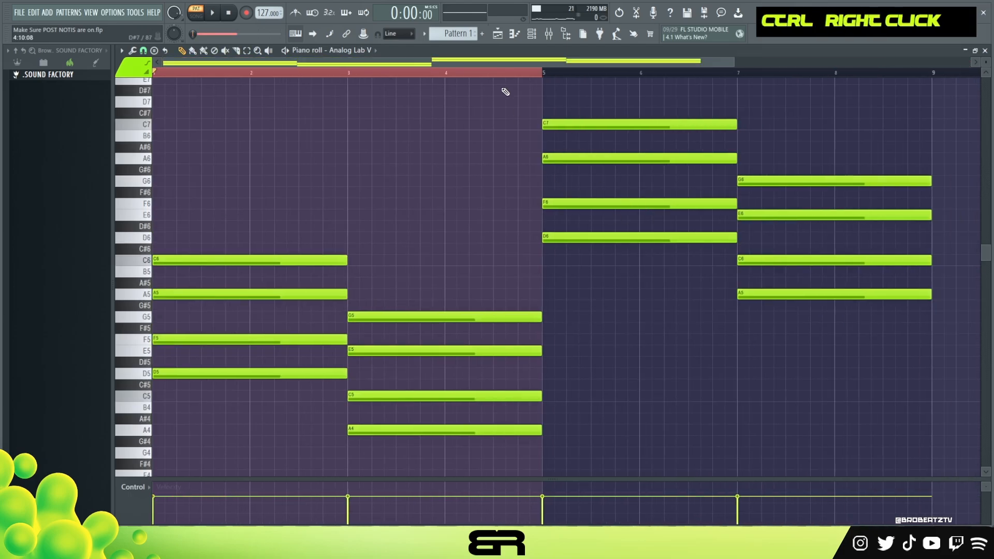
double_click(517, 73)
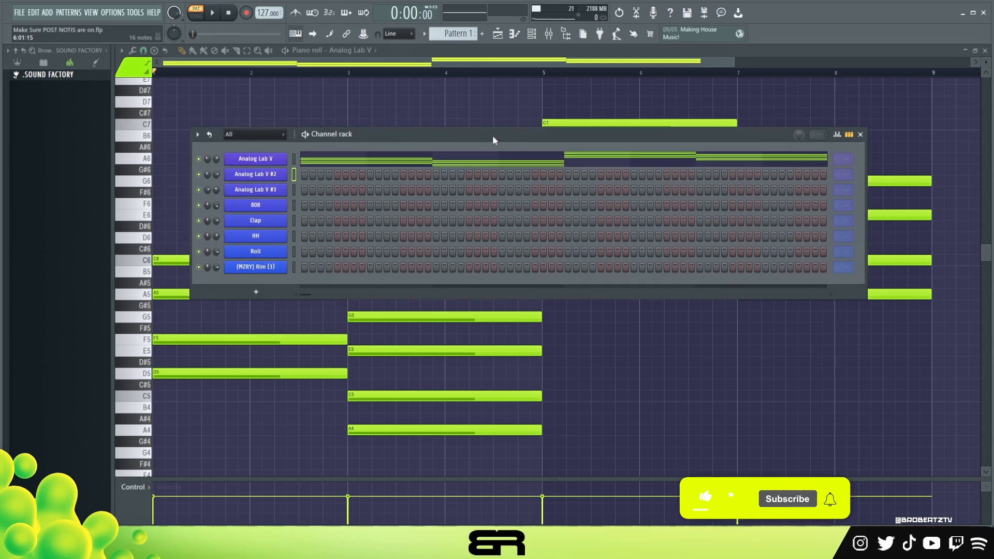
Step: Reposition the channel rack and check the Ghost channels setting in the piano roll's view options
drag(492, 135, 469, 111)
drag(349, 110, 392, 139)
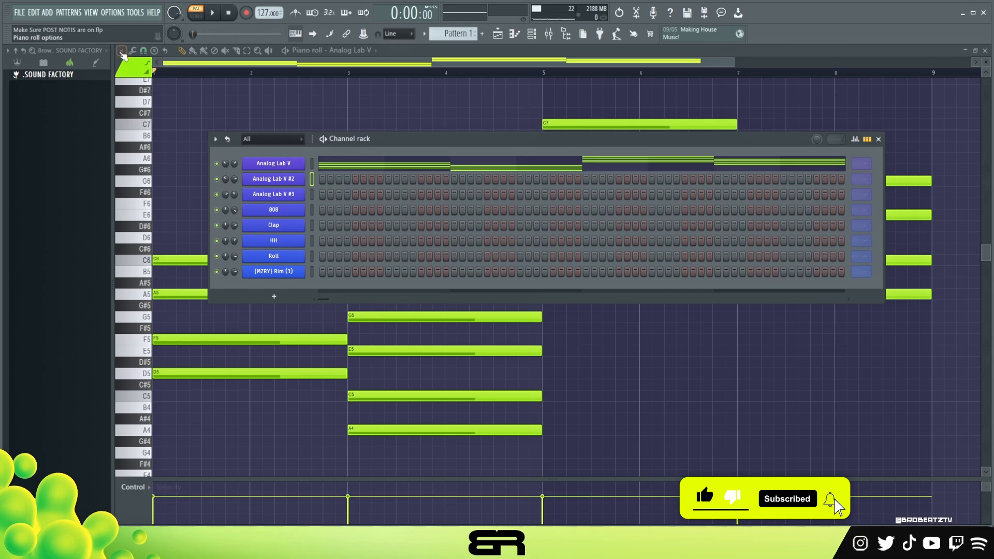
click(123, 50)
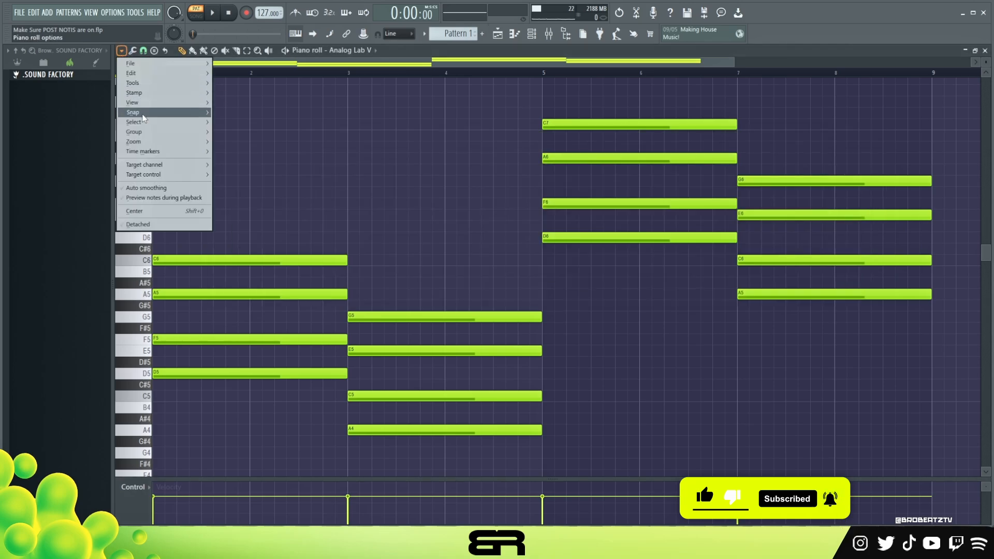
mouse_move(148, 107)
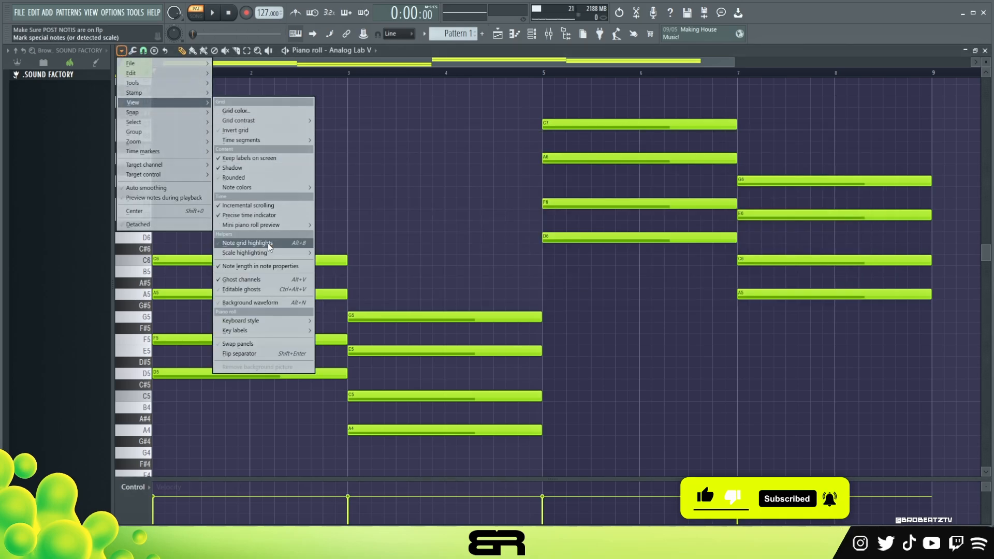
click(245, 282)
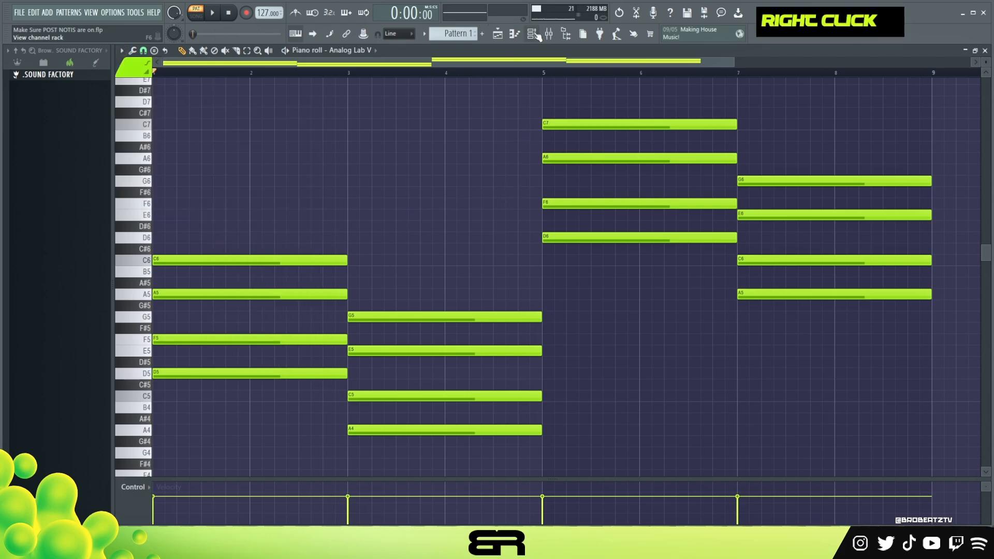
Step: Open the piano roll of the Analog Lab V #2 channel from the channel rack
key(F6)
right_click(292, 178)
click(321, 179)
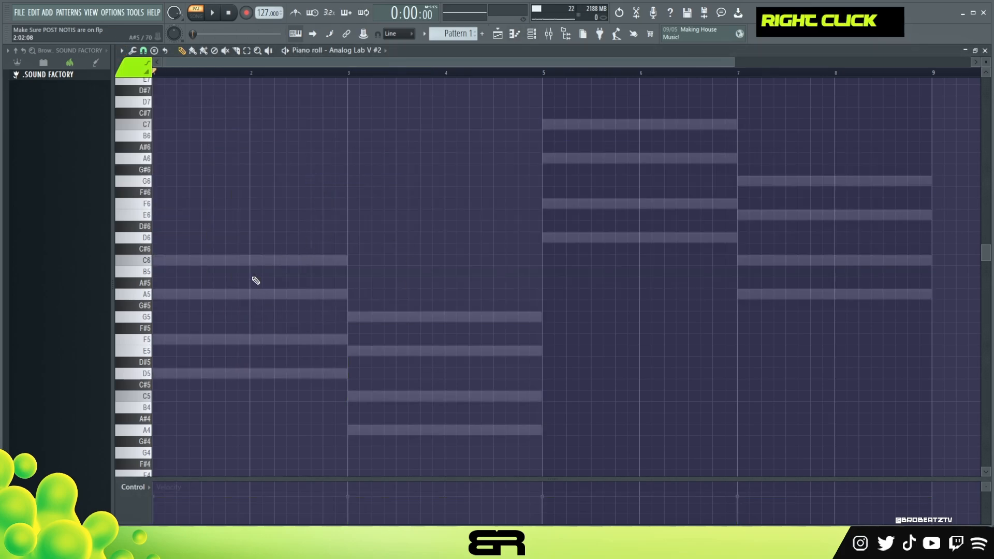
click(231, 263)
click(382, 320)
click(440, 354)
right_click(446, 352)
right_click(427, 317)
right_click(396, 260)
Step: Inspect the Nausica Way piano preset in Analog Lab V #2, then return to that channel's piano roll
key(F6)
click(293, 177)
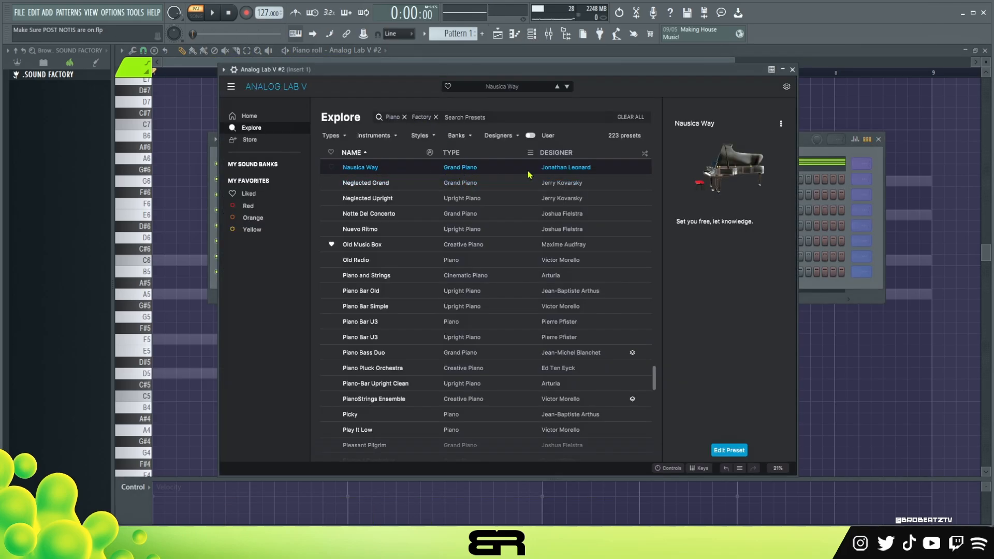
click(792, 70)
right_click(582, 110)
Step: Place a very short D5 note at step 5 of bar 1, remove the extra C#5 note and start playback
scroll(368, 227, down, 4)
scroll(377, 229, up, 1)
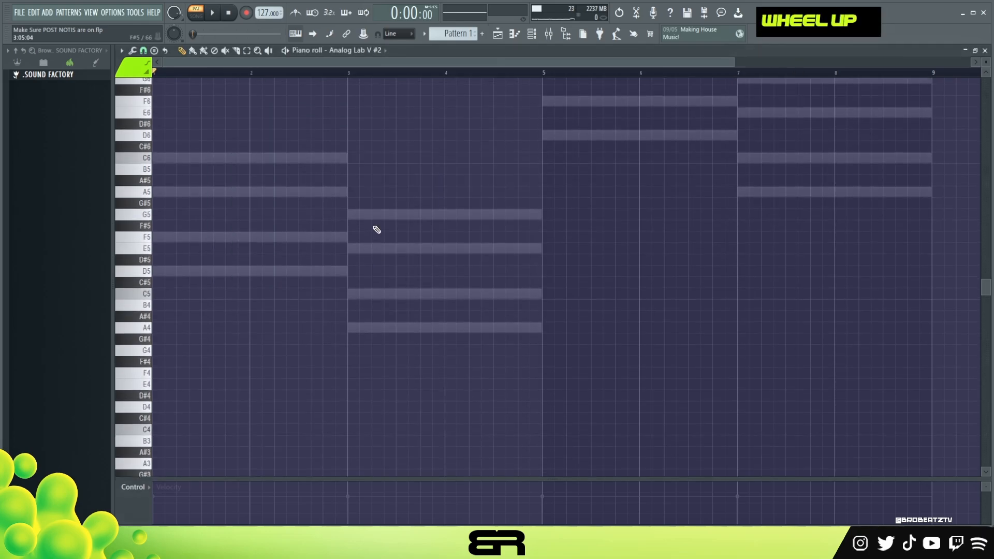
scroll(377, 229, up, 3)
drag(719, 66, 528, 66)
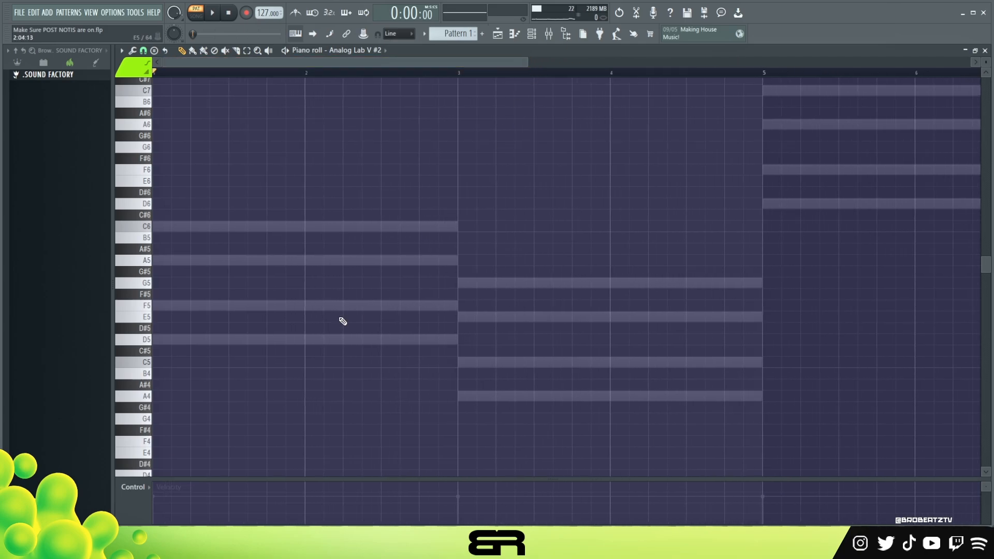
click(200, 343)
click(330, 351)
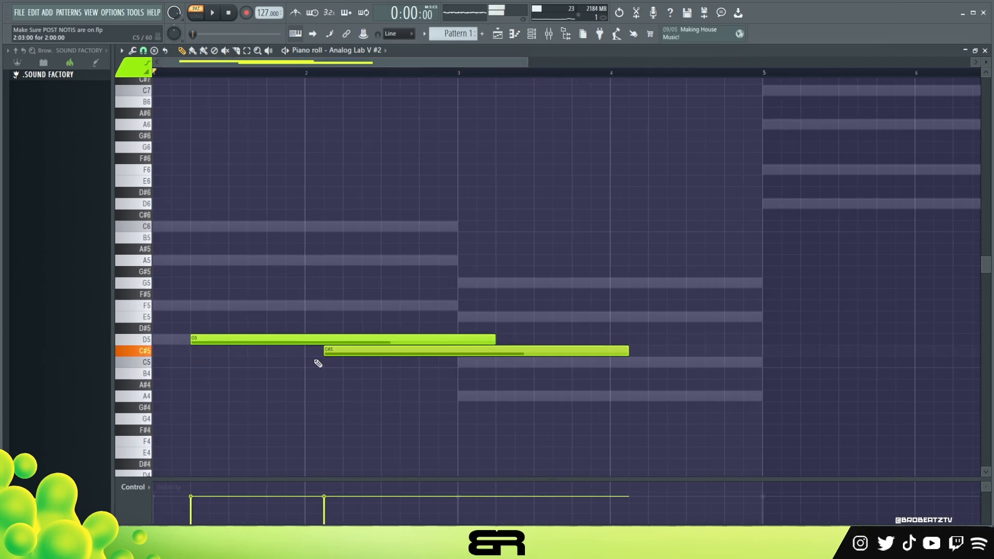
key(shift+d)
right_click(331, 351)
key(space)
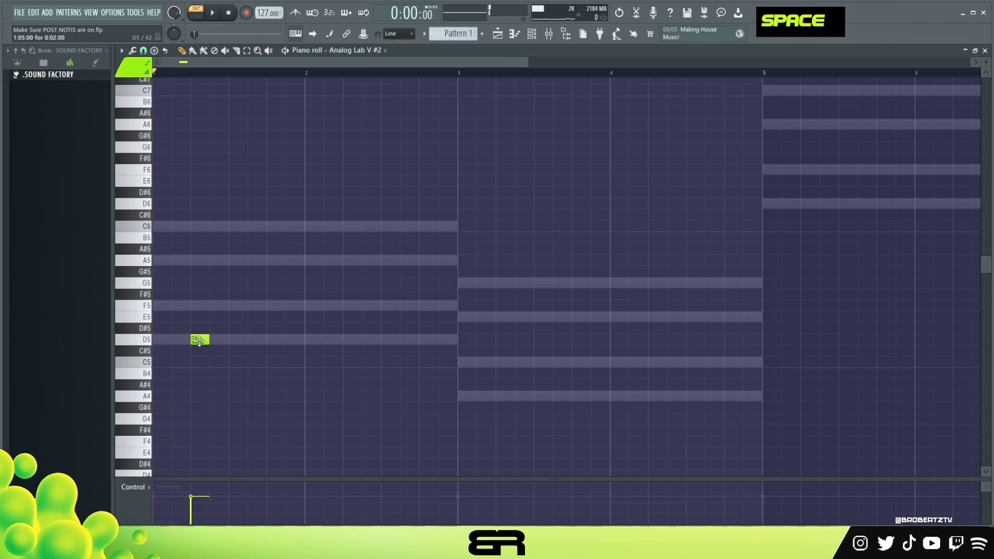
drag(209, 340, 192, 340)
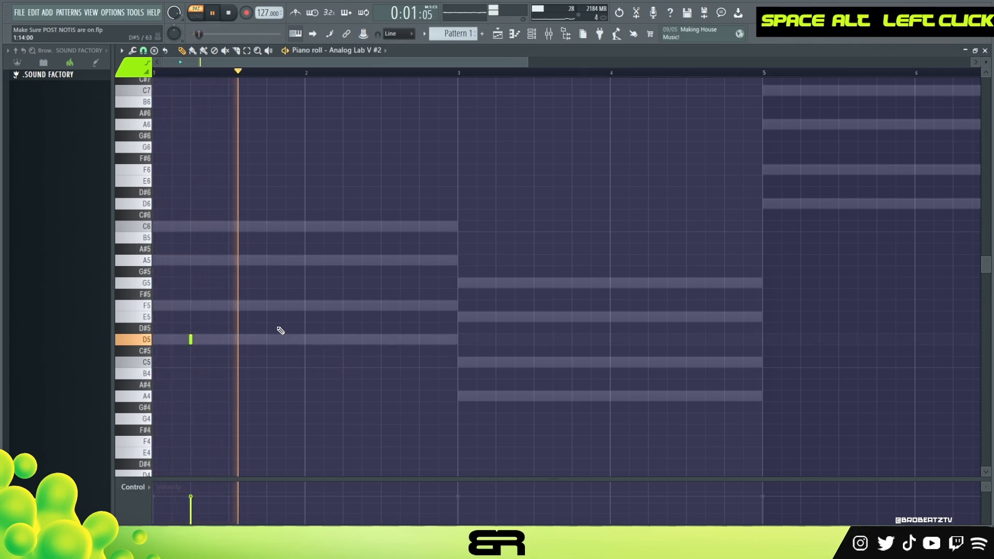
Step: Add very short F5, A5 and C6 notes at steps 5, 7 and 9 of bar 2 and a B5 note at the start of bar 3
click(343, 306)
key(space)
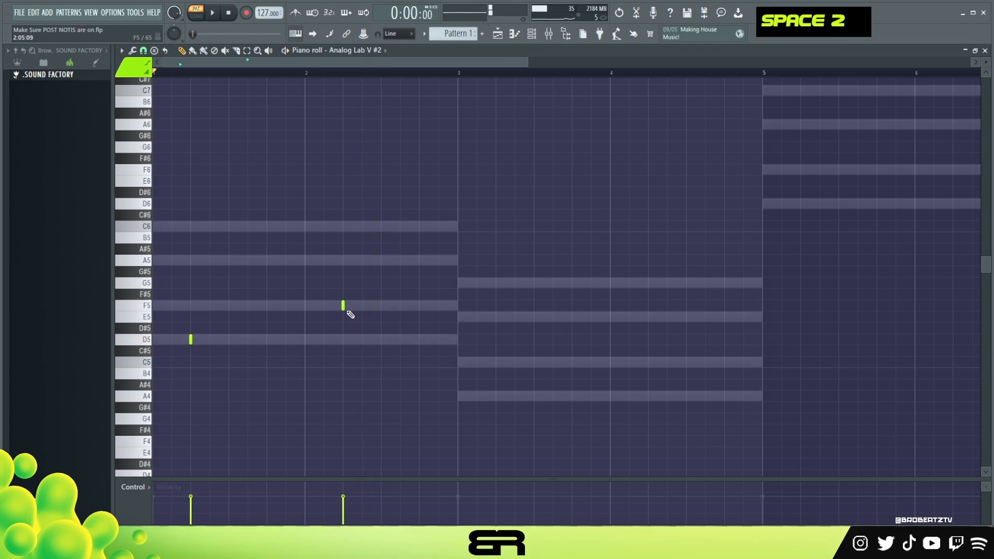
click(371, 272)
right_click(363, 282)
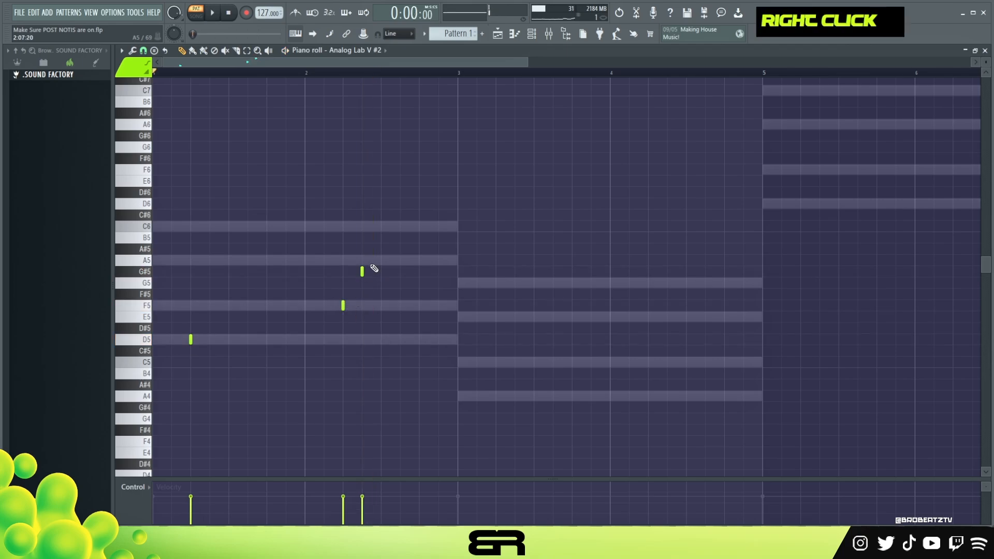
click(367, 261)
click(382, 215)
drag(383, 225, 386, 226)
click(458, 237)
key(space)
key(space)
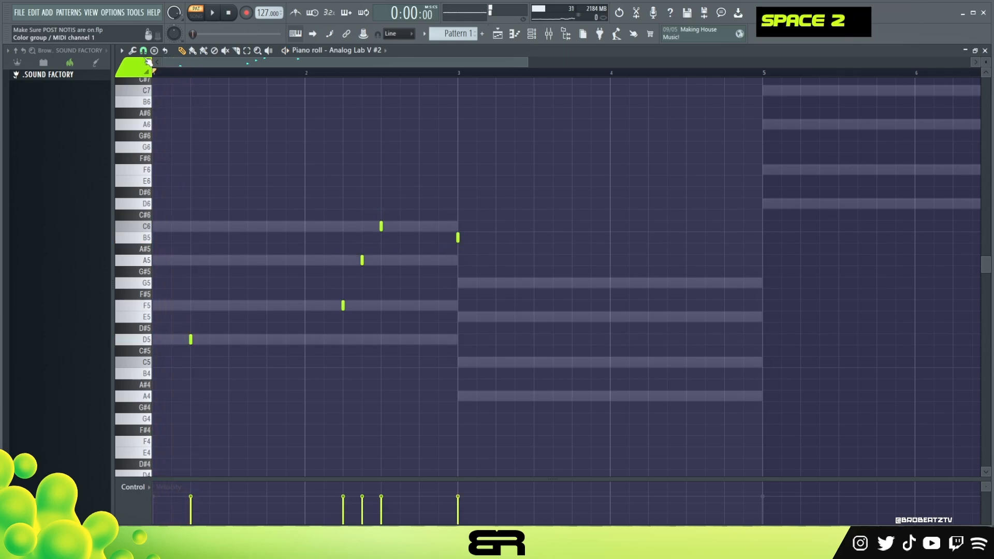
Step: Change the piano roll's snap setting, re-place bar 2's A5 note slightly later within step 7, and lower its velocity
click(144, 50)
click(168, 186)
right_click(362, 260)
click(368, 260)
key(space)
click(369, 512)
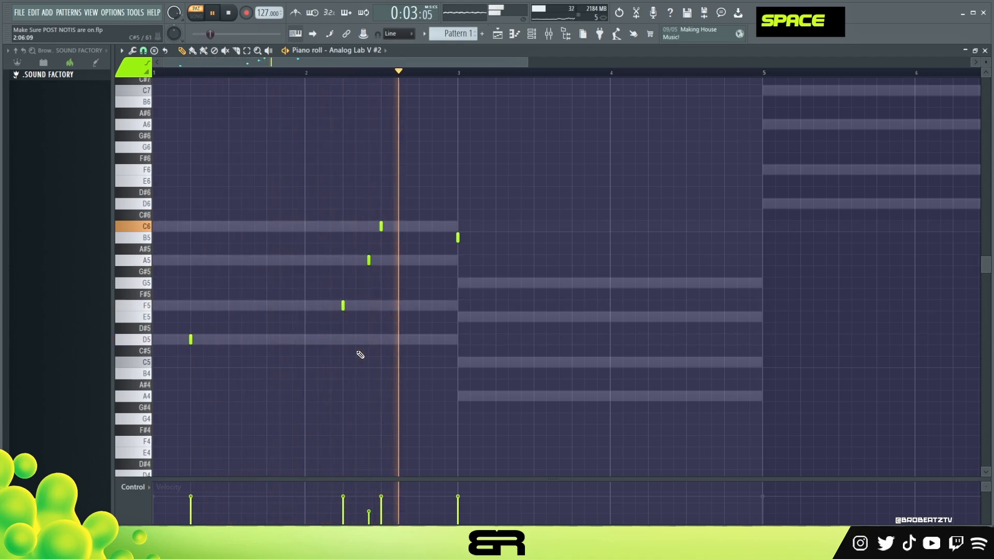
Step: Replay the melody from the start to check its timing
key(space)
key(space)
key(space)
double_click(225, 16)
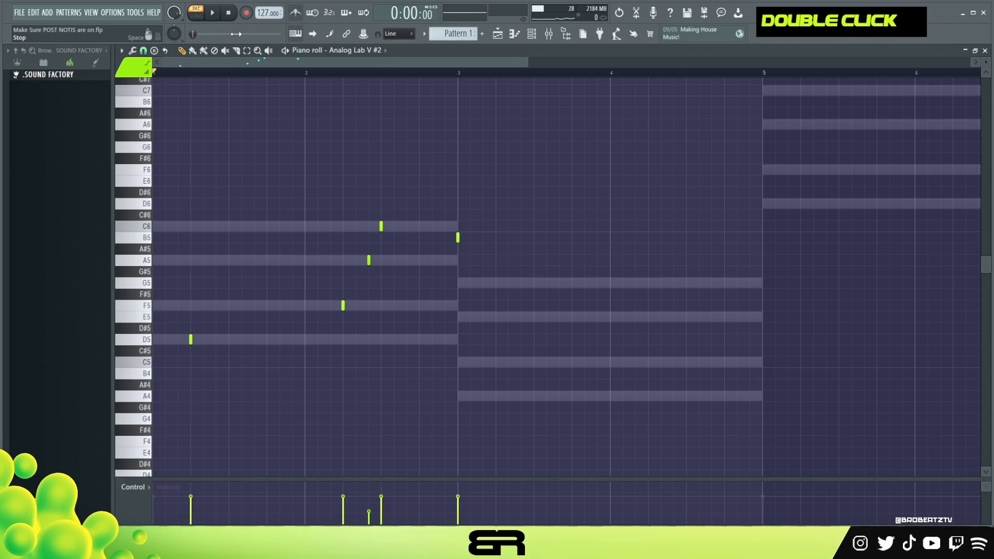
key(space)
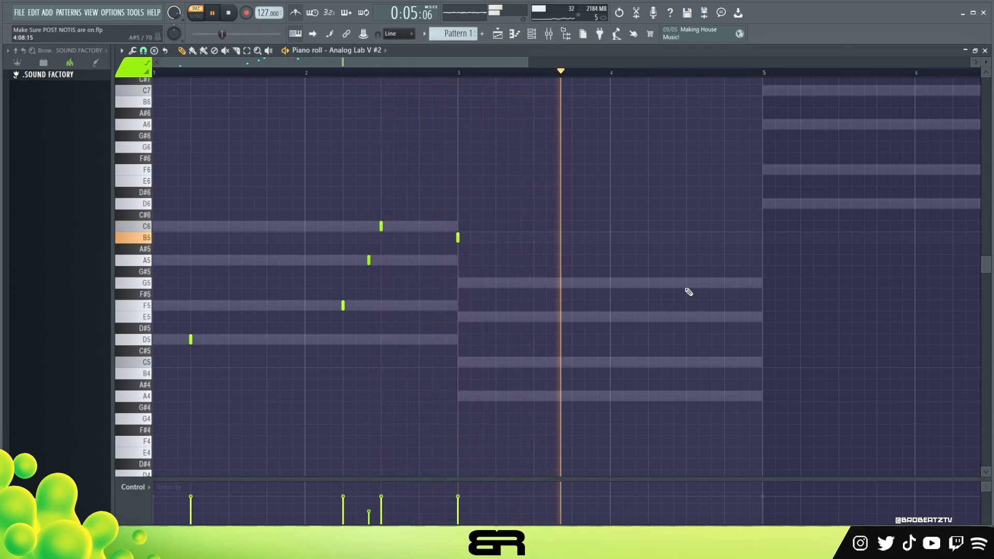
Step: Place a very short E5 note at step 9 of bar 4, removing the extra E5 next to it, and adjust its velocity
key(space)
click(697, 317)
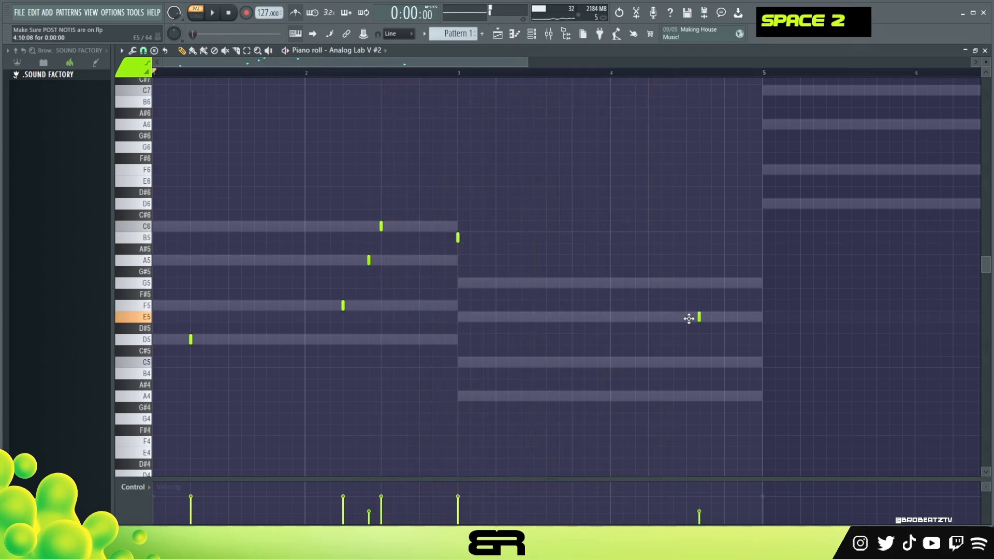
click(689, 317)
right_click(700, 318)
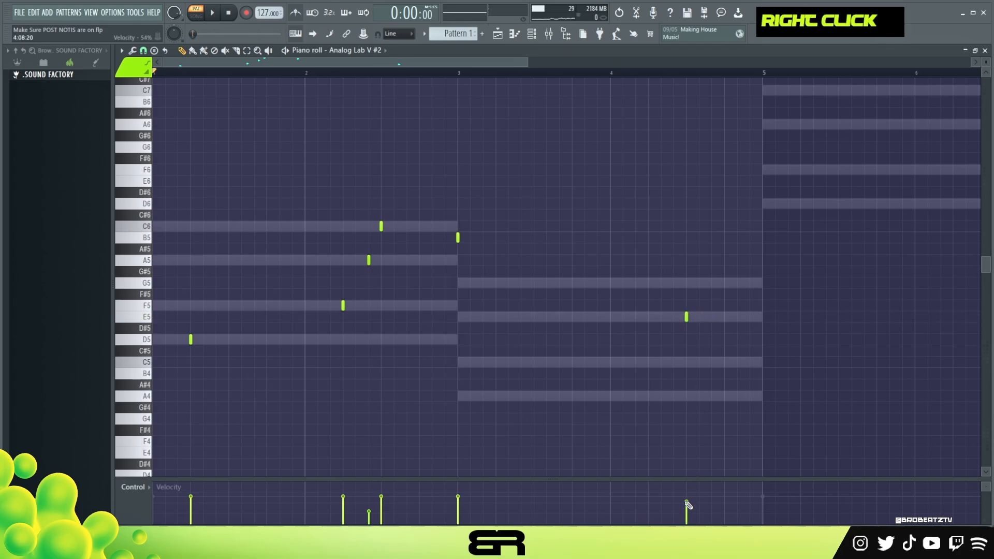
Step: Try duplicating the whole melody to bars 5 to 8, audition it from the end of bar 4, and delete the copies
ctrl+right_click(582, 344)
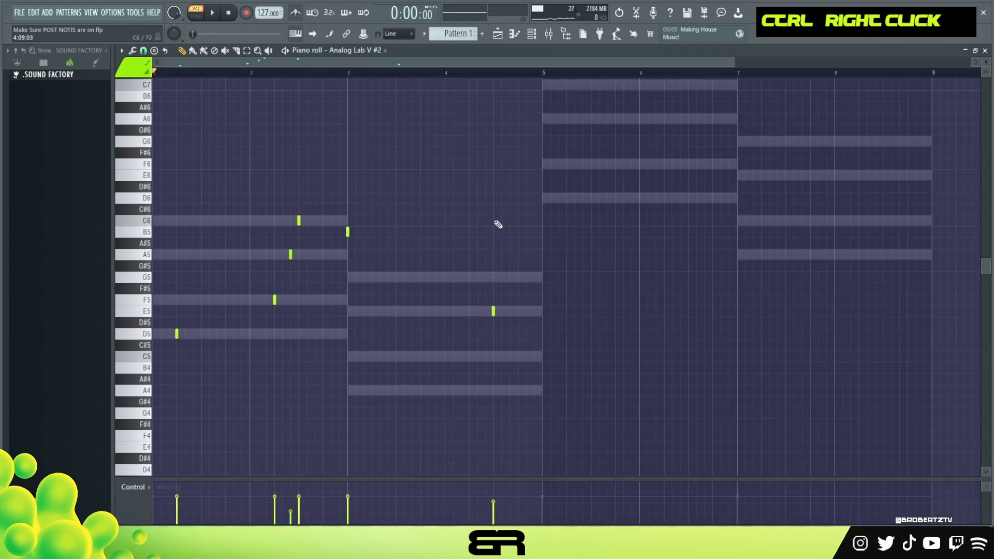
drag(628, 396, 161, 159)
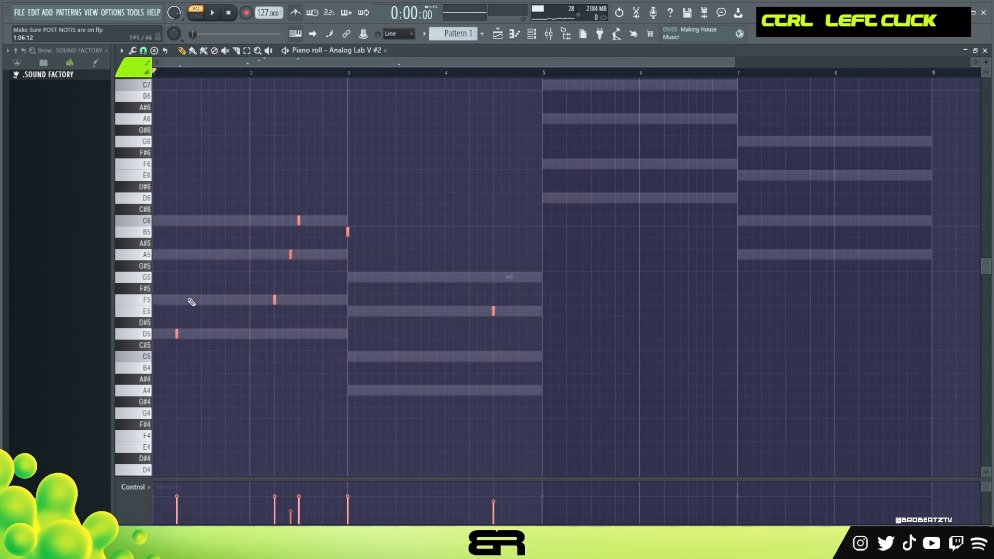
shift+drag(176, 336, 567, 348)
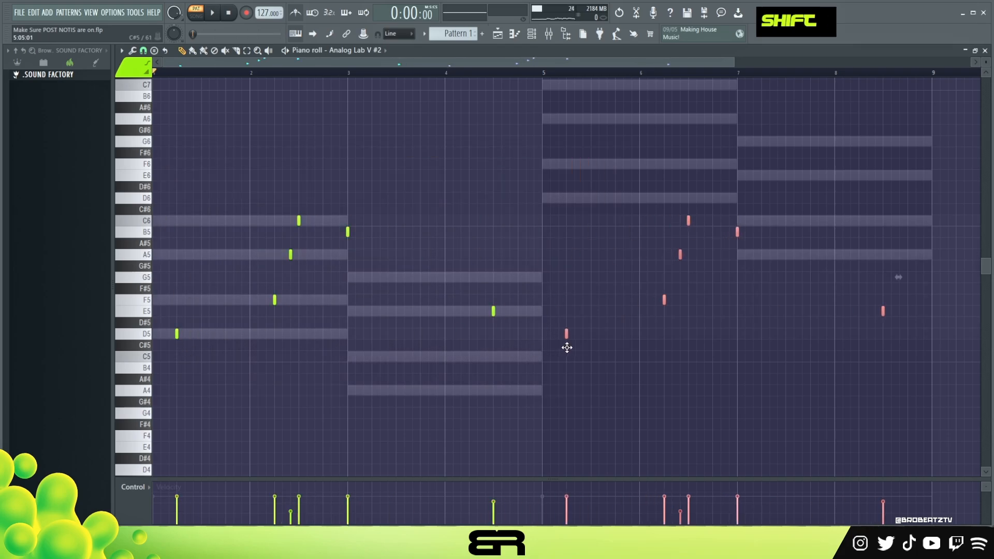
click(526, 71)
key(space)
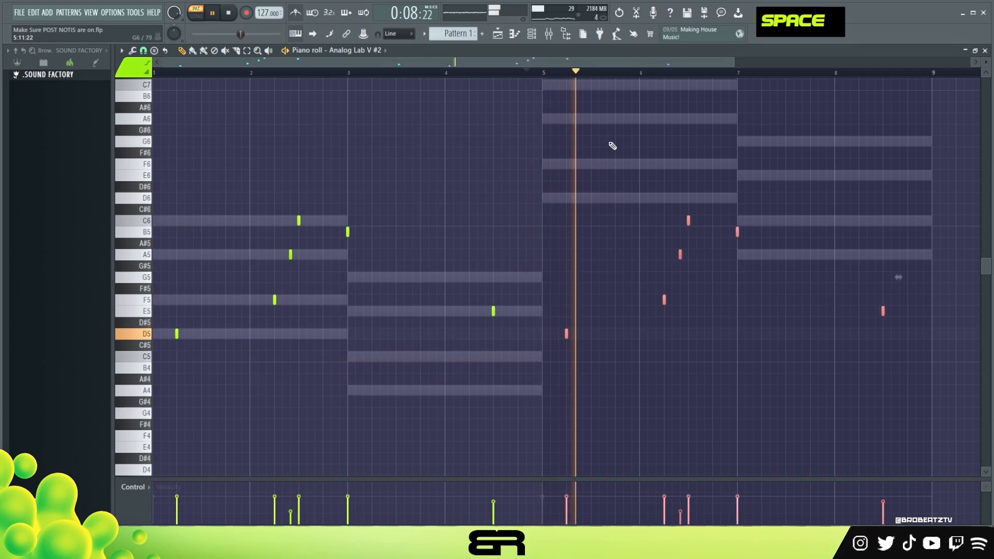
key(space)
key(Delete)
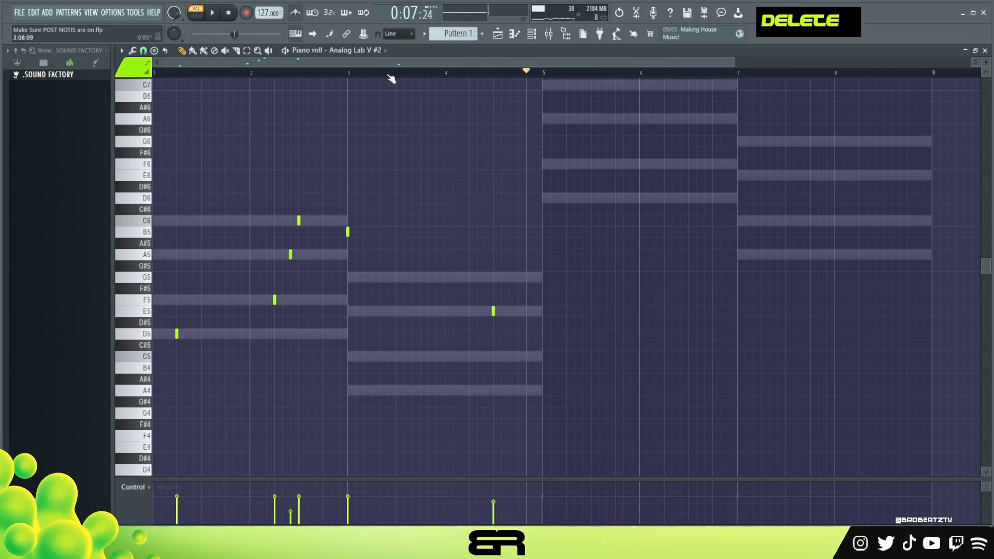
click(331, 71)
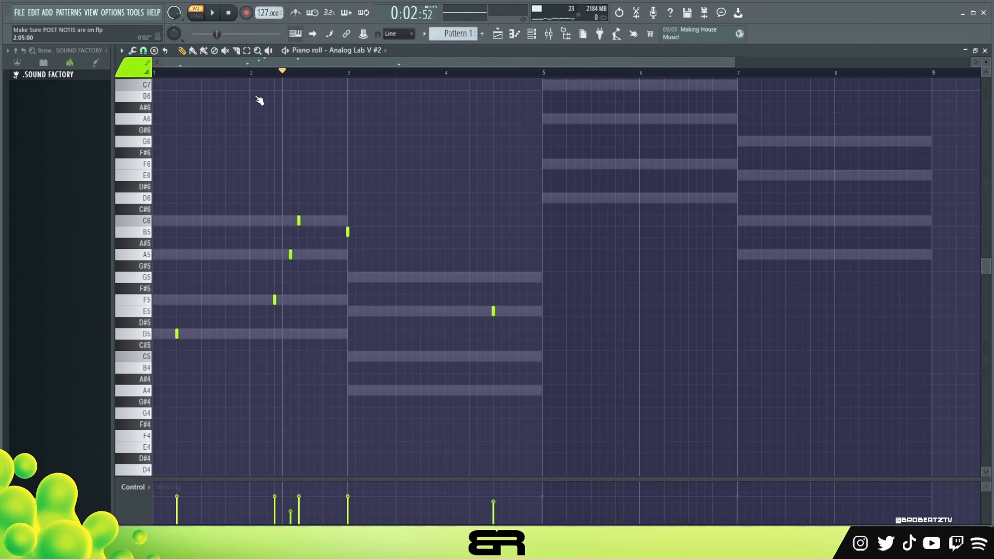
scroll(344, 167, down, 3)
ctrl+click(267, 181)
scroll(331, 176, up, 4)
right_click(454, 166)
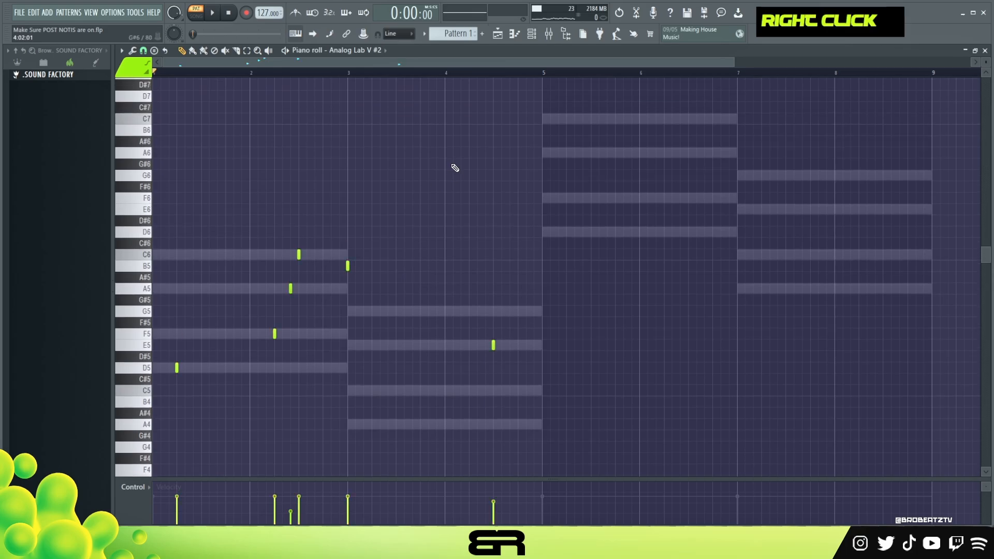
scroll(774, 126, down, 1)
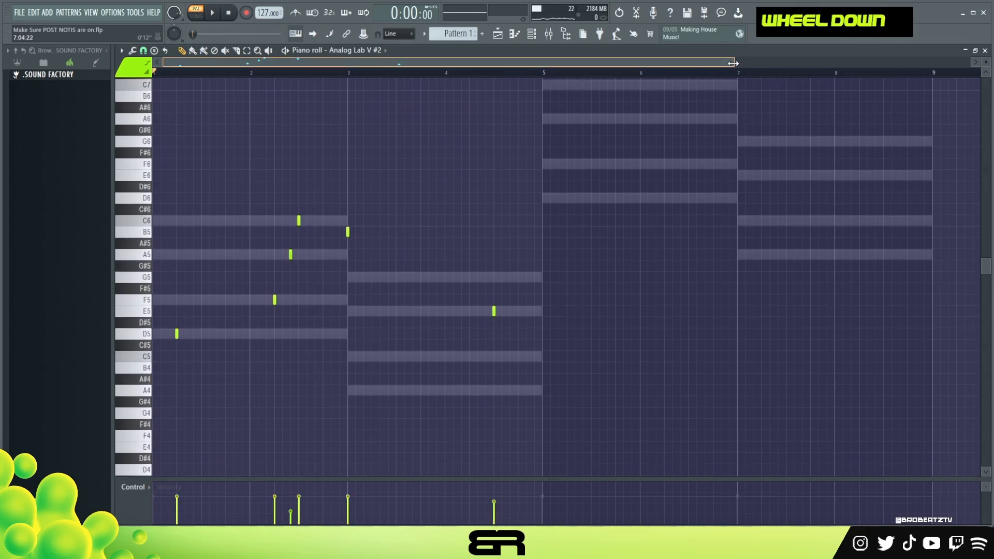
scroll(733, 63, up, 1)
scroll(558, 172, up, 1)
scroll(558, 173, up, 1)
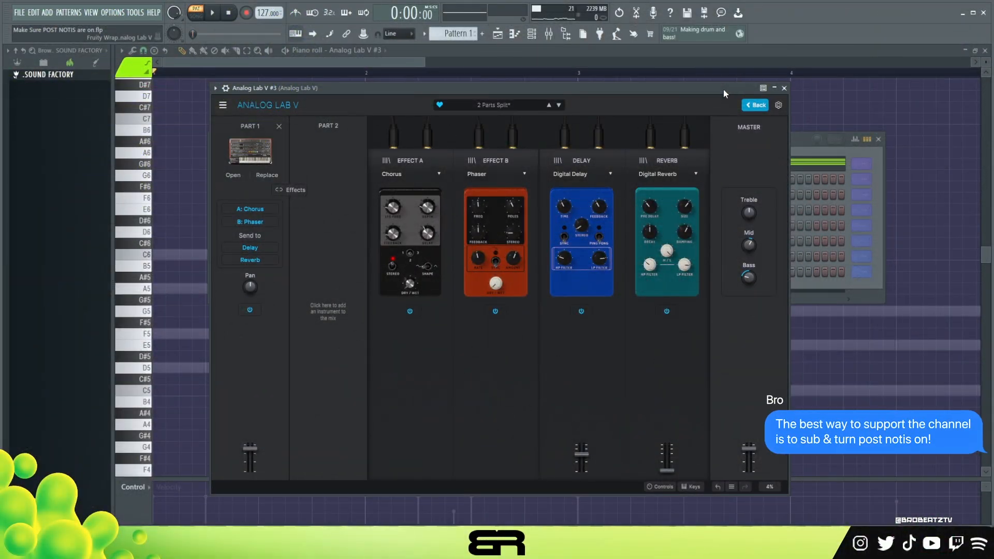
Step: Preview the 2 Parts Split preset in Analog Lab V #3 and close the plugin to return to its piano roll
drag(800, 146, 793, 137)
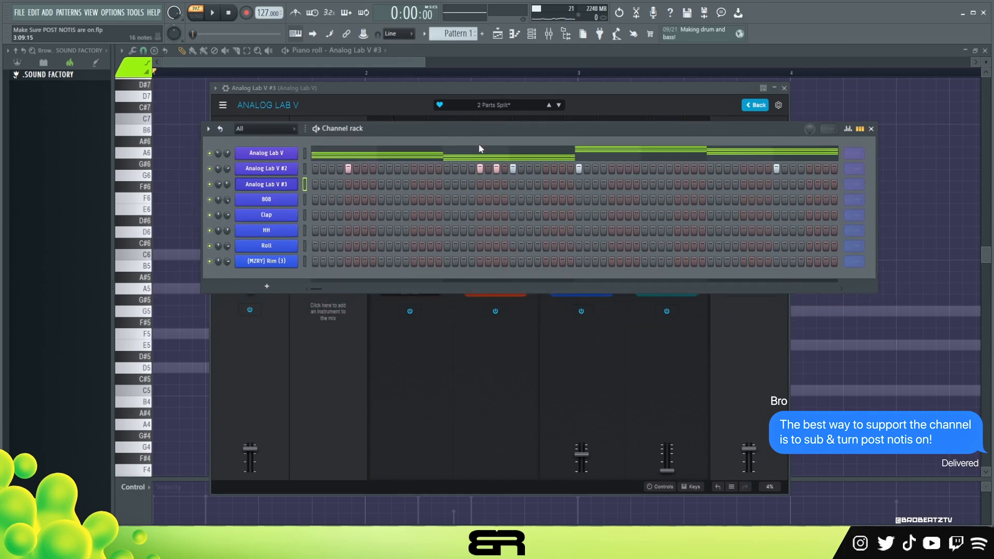
click(485, 110)
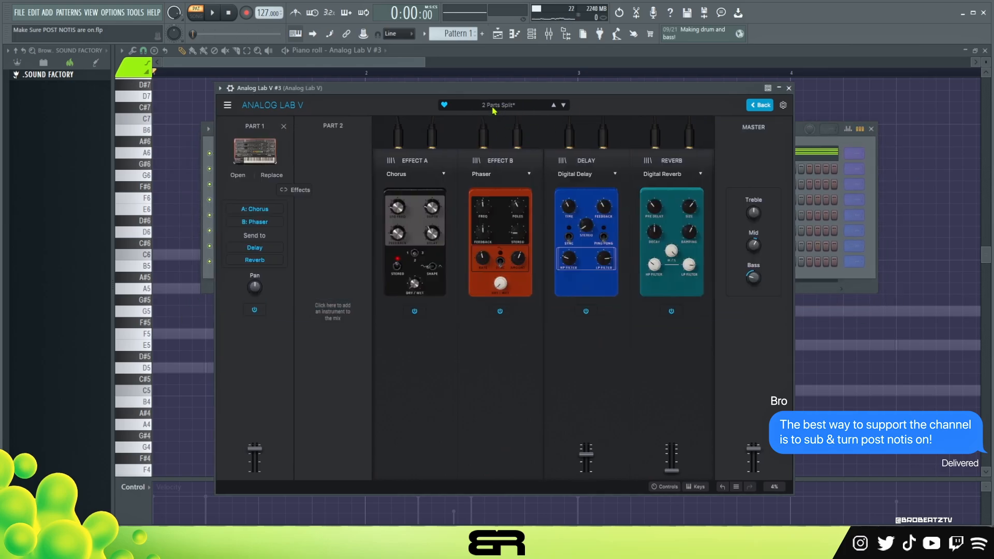
drag(577, 85, 572, 86)
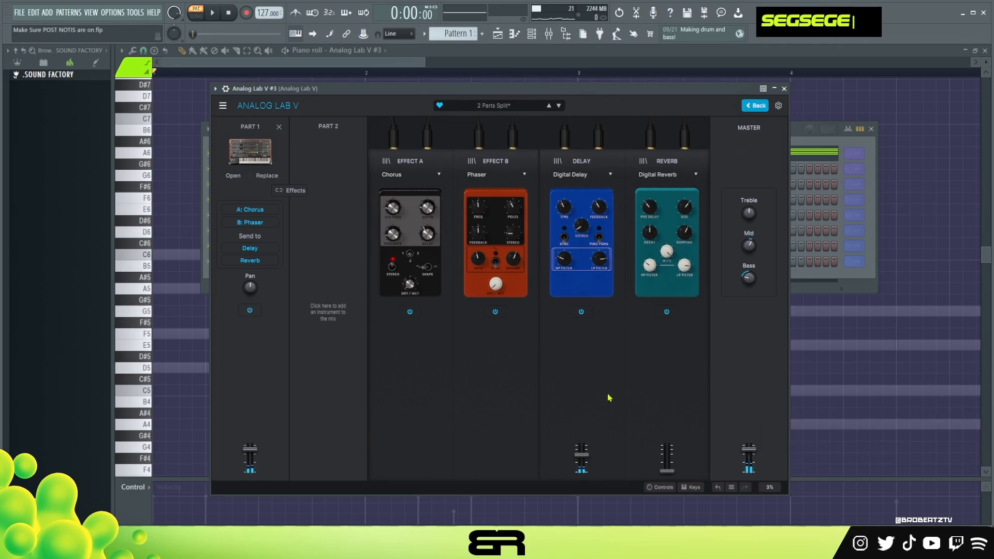
click(785, 88)
right_click(294, 101)
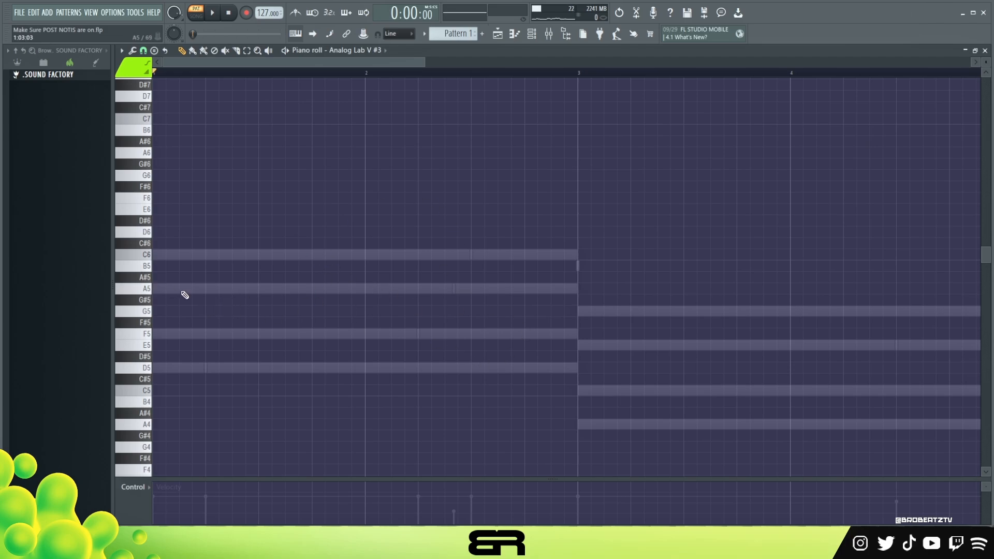
Step: Try notes on A5, F5 and D5 in bar 1 of the Analog Lab V #3 piano roll, keeping only the A5 note
click(182, 291)
click(168, 332)
click(159, 368)
ctrl+drag(203, 266, 207, 391)
right_click(208, 389)
mouse_move(207, 271)
ctrl+mouse_down()
mouse_move(193, 304)
mouse_move(324, 290)
ctrl+mouse_up()
right_click(222, 334)
right_click(233, 368)
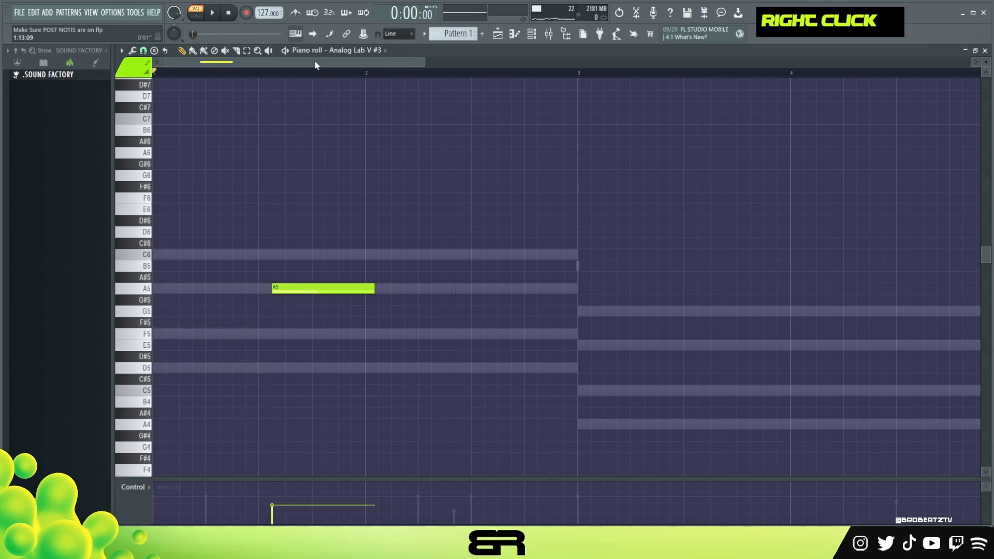
Step: Shorten the A5 note to two steps and move it to step 13 of bar 1
ctrl+drag(342, 204, 305, 299)
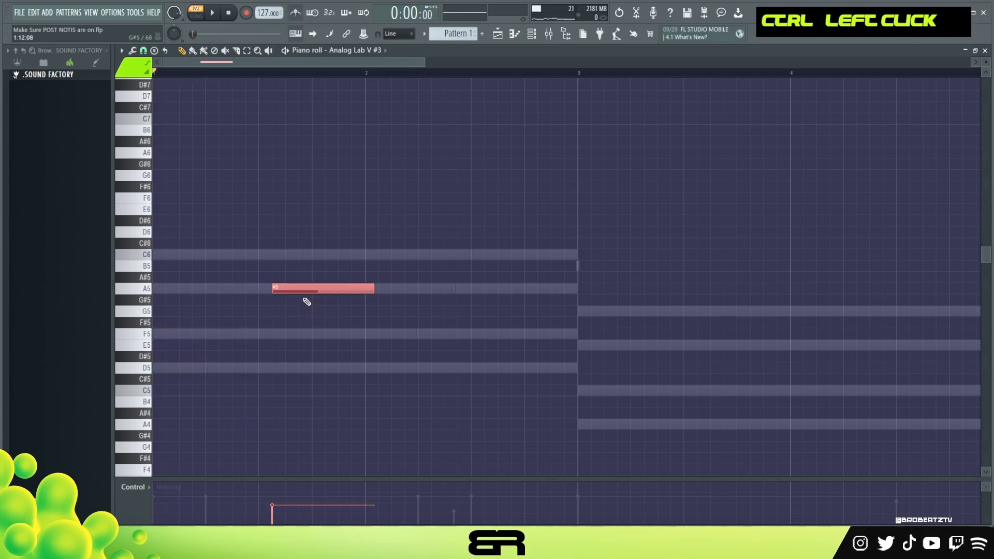
key(shift+d)
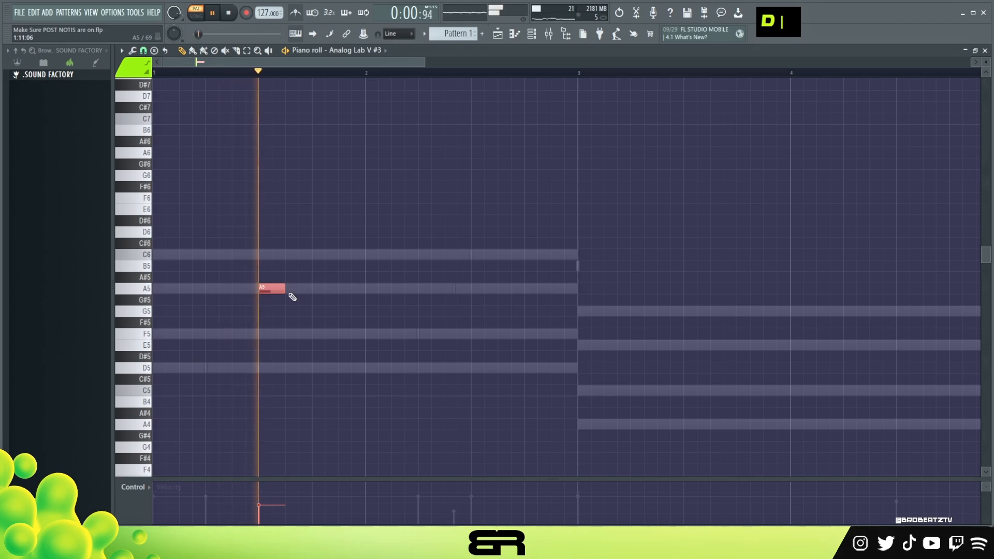
drag(272, 288, 325, 288)
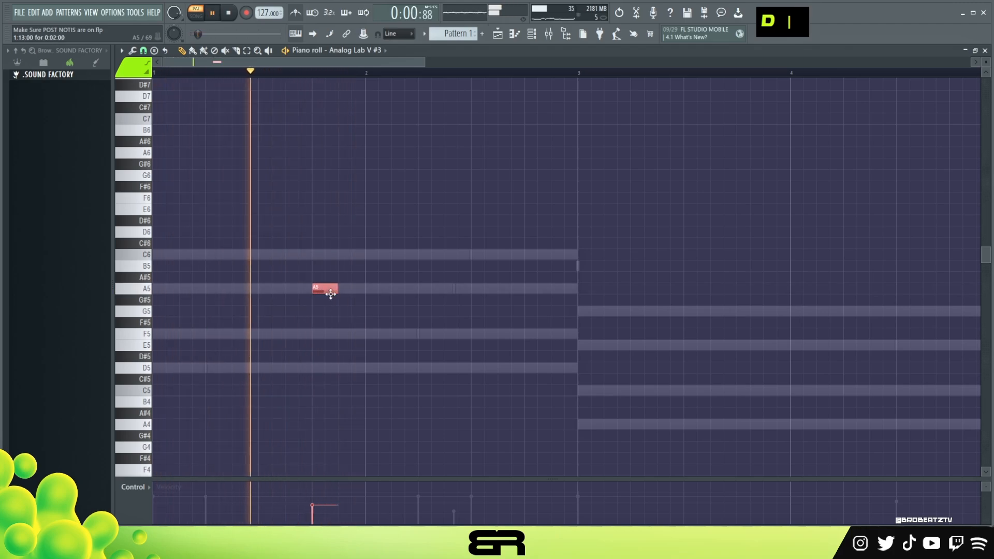
key(space)
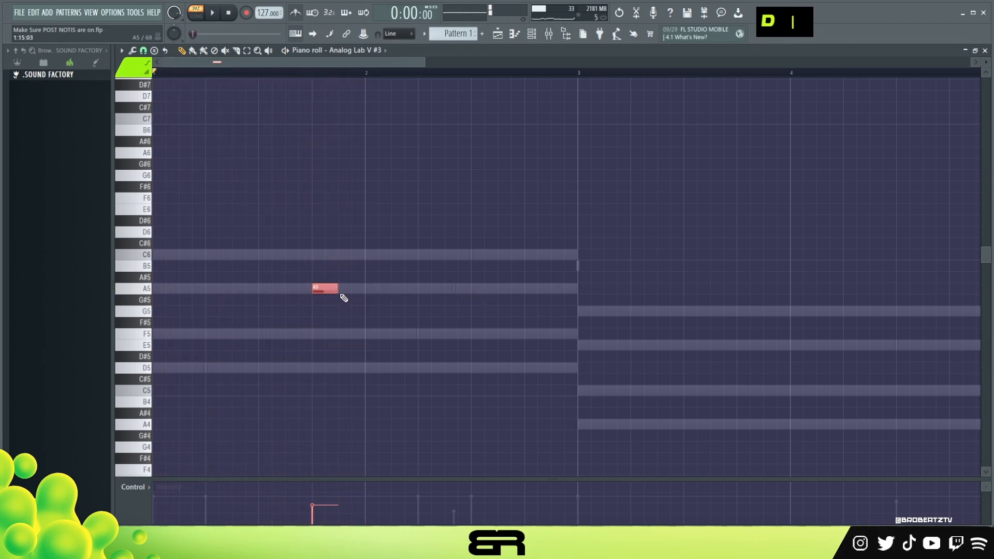
Step: Add a one-step C6 at step 14 and a very short B5 at step 15 of bar 1, shorten the A5 note and play
click(326, 255)
drag(363, 267, 328, 288)
key(space)
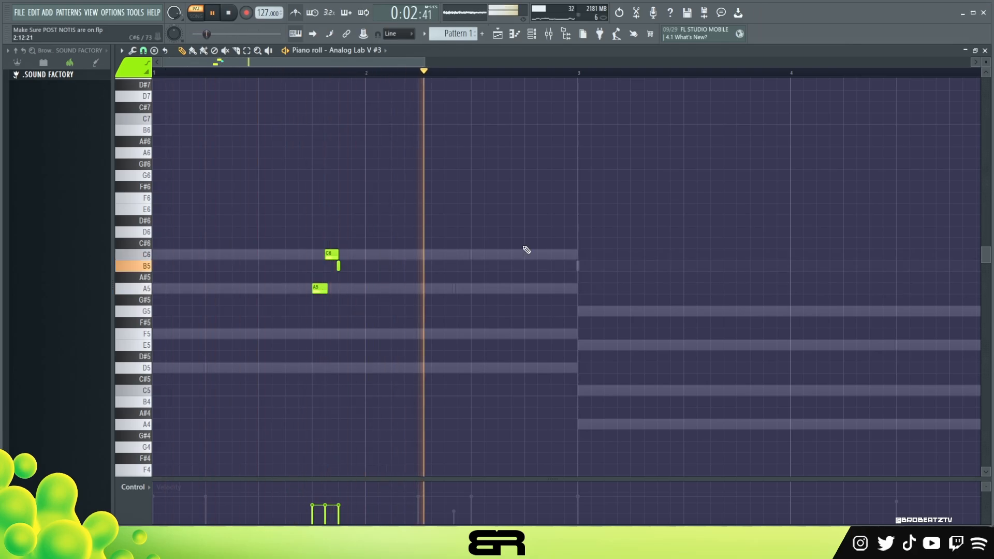
Step: Transpose all notes in the Analog Lab V #3 piano roll up one octave and audition them
key(ctrl+a)
key(ctrl+Up)
key(space)
right_click(491, 265)
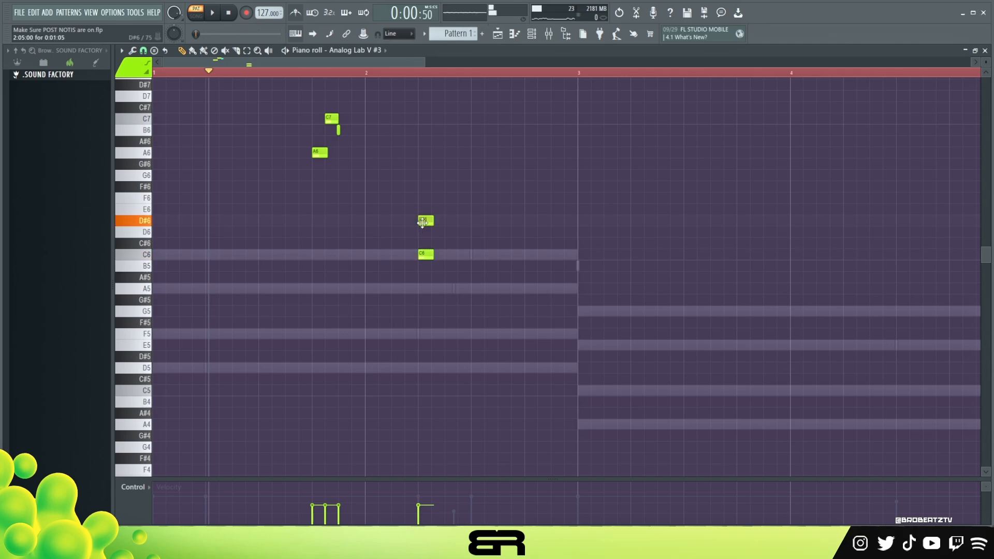
Step: Remove bar 2's C6 note, then set very short E6 and D6 notes at steps 9 and 12 and another E6 at bar 3's start
drag(422, 222, 422, 210)
right_click(425, 254)
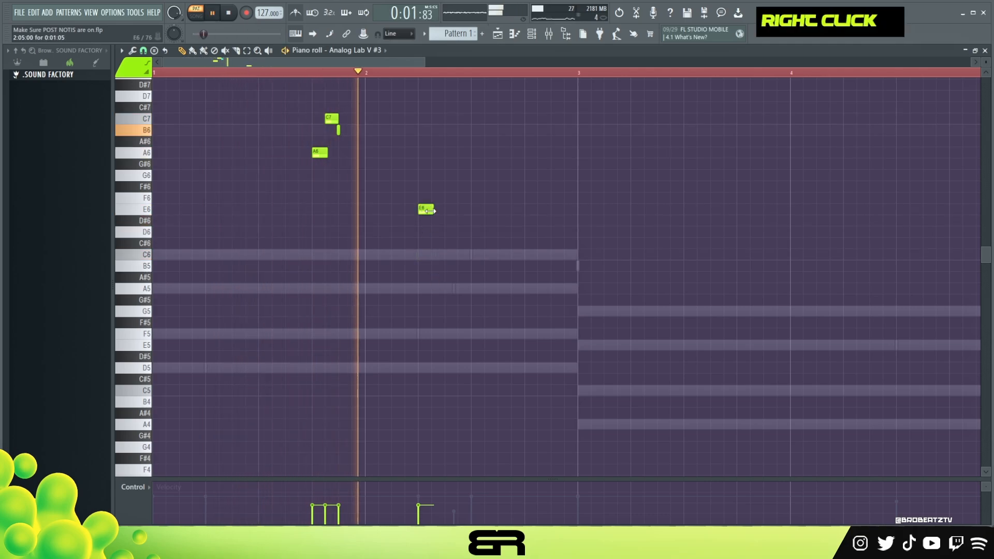
key(space)
drag(431, 211, 430, 211)
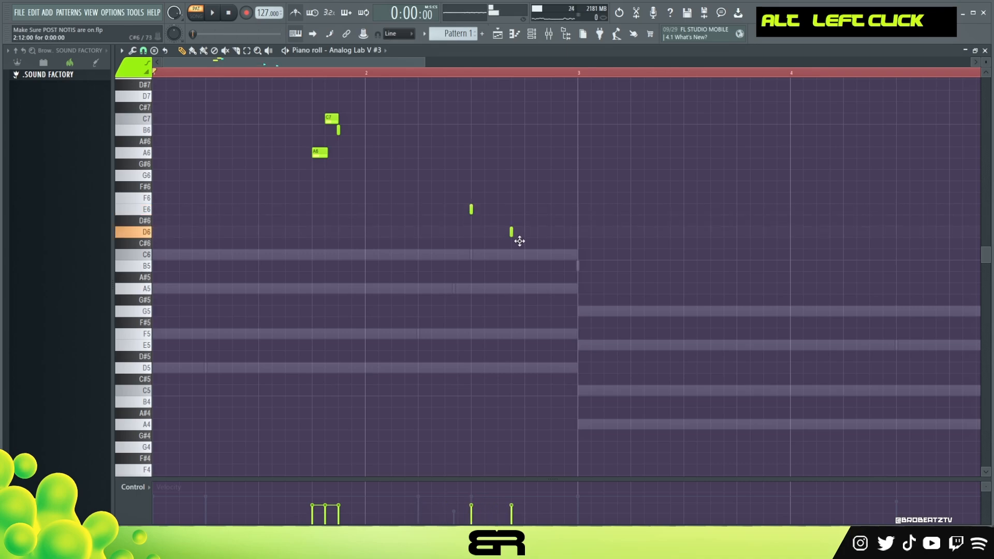
click(578, 211)
key(space)
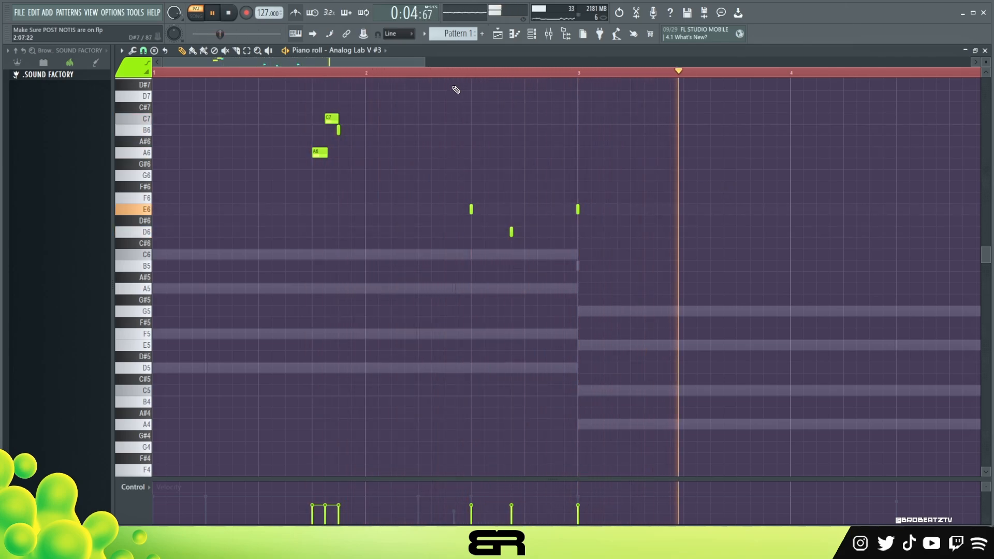
key(space)
Step: Place a roughly one-step F6 at step 5 of bar 4 and a longer E6 starting just after it and ending around step 9
drag(391, 61, 475, 68)
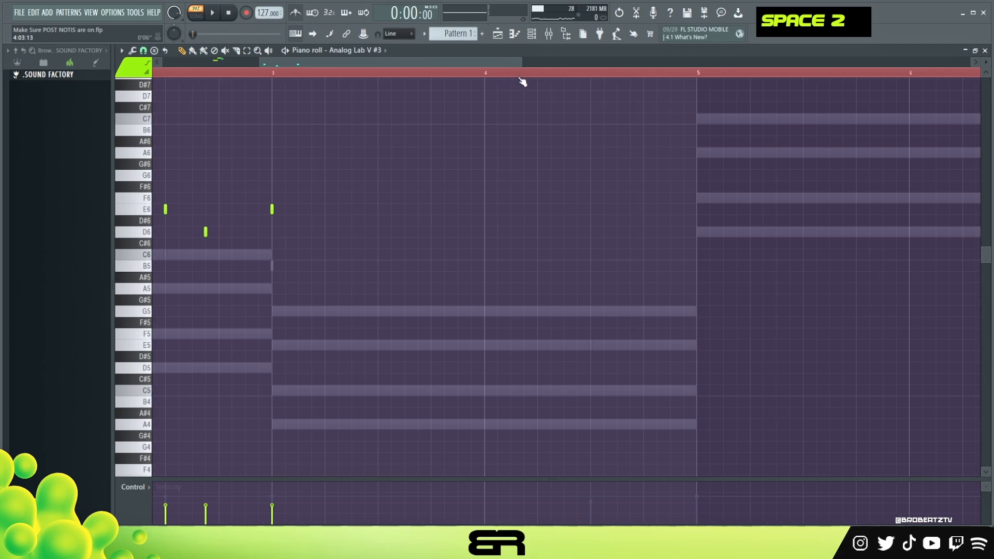
scroll(523, 79, up, 2)
click(525, 74)
key(space)
key(space)
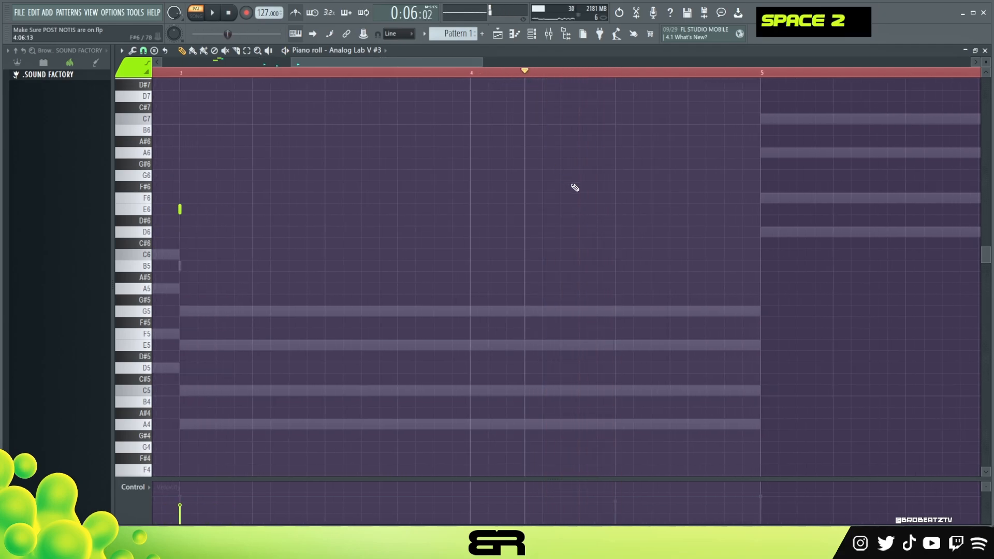
click(542, 209)
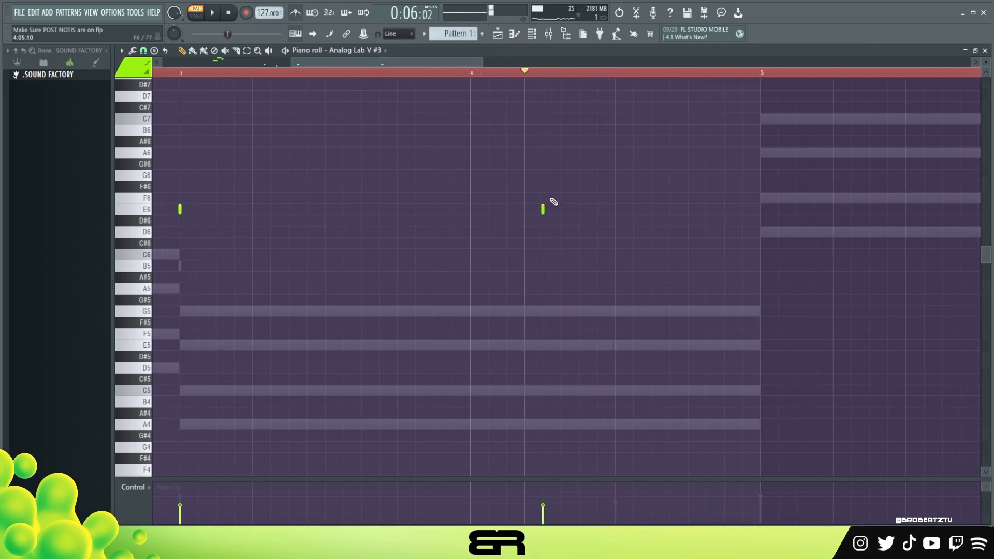
alt+click(558, 198)
alt+click(545, 209)
drag(546, 209, 568, 209)
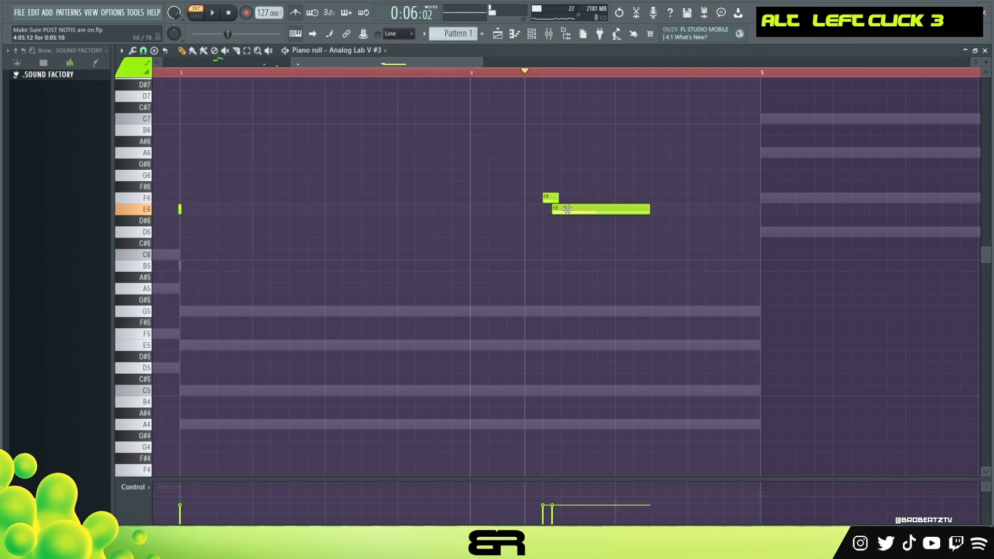
drag(645, 210, 643, 210)
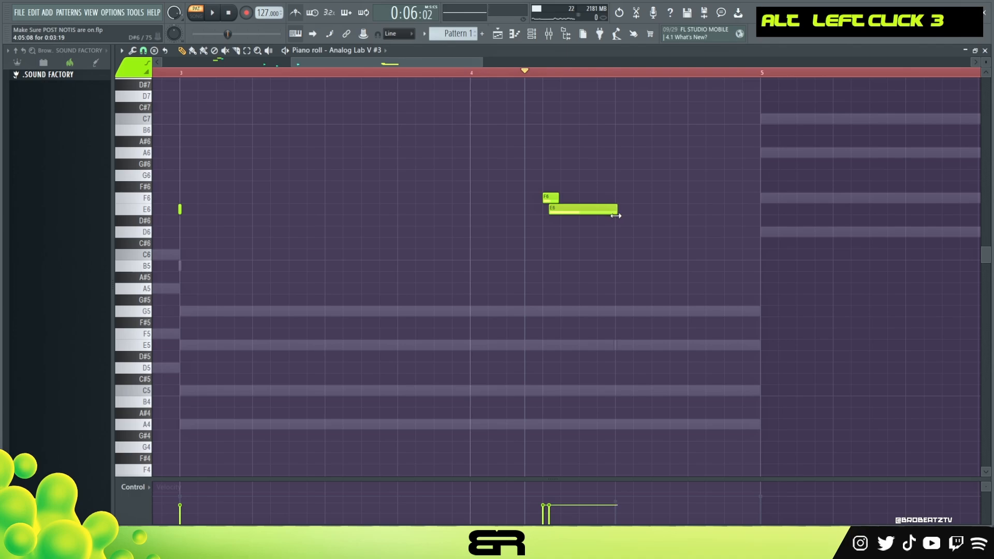
Step: Add two-step D6, C6, B5 and G6 notes at steps 9, 11, 13 and 15 of bar 4 and audition the phrase
alt+click(602, 210)
click(615, 232)
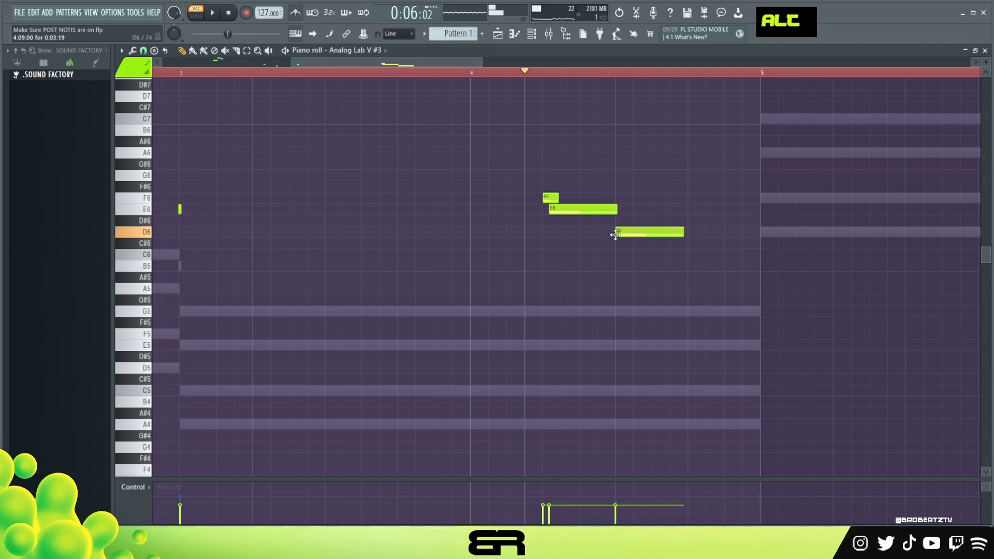
click(651, 255)
click(688, 266)
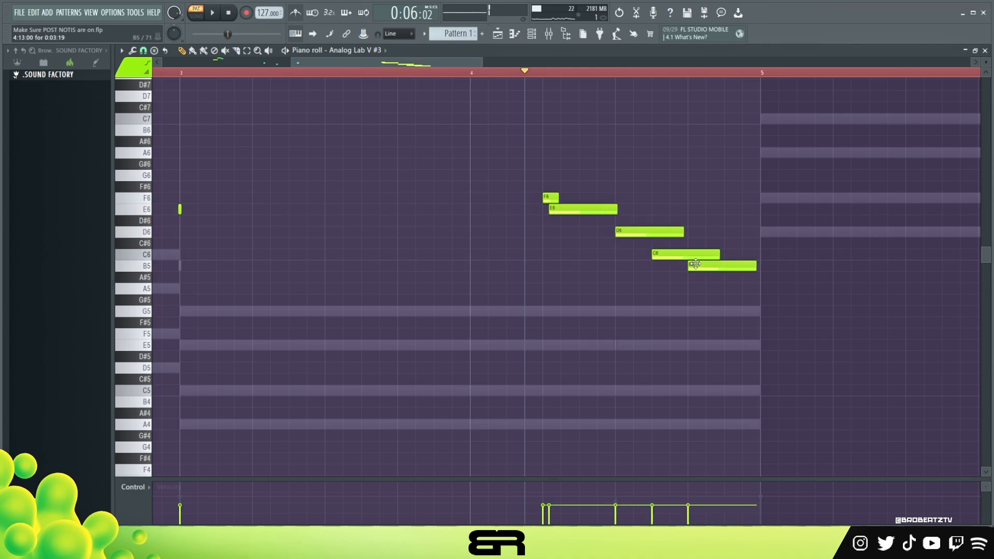
click(722, 175)
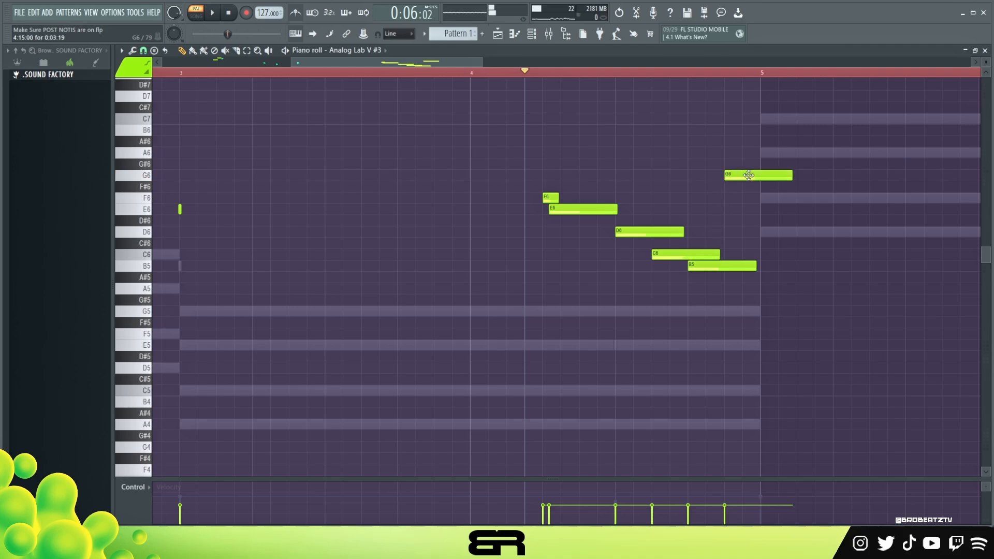
drag(791, 176, 759, 175)
drag(756, 267, 684, 256)
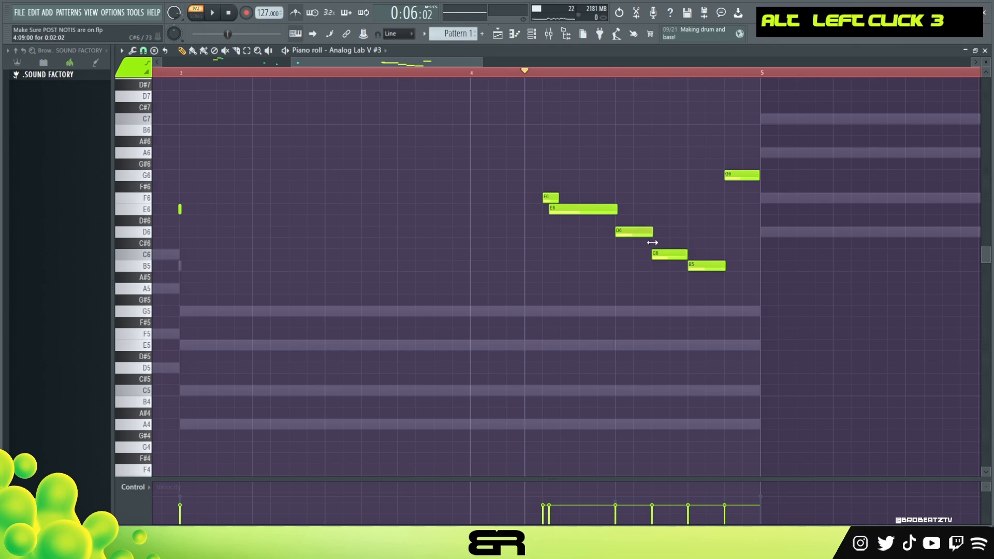
key(space)
key(space)
key(space)
key(space)
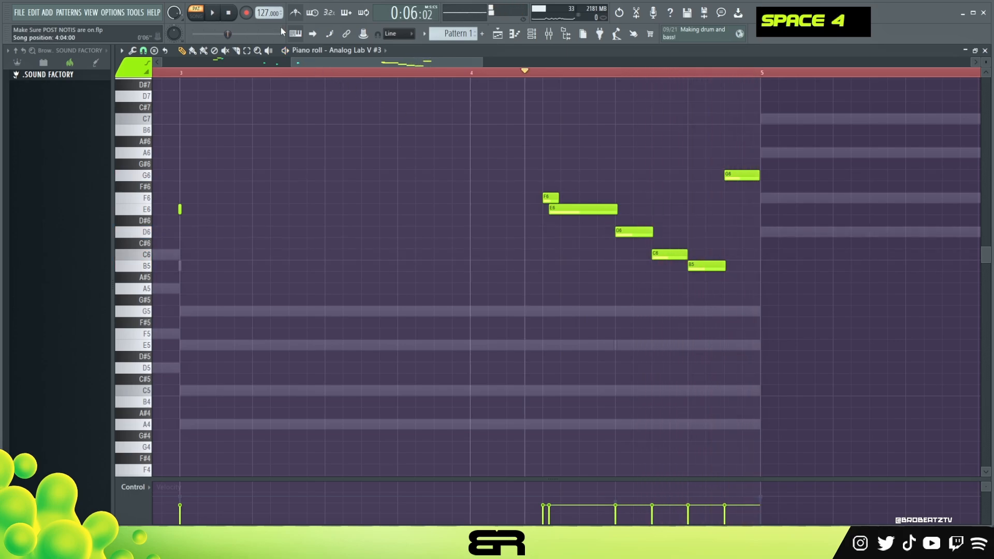
Step: Add a very short C6 grace note at step 9 of bar 4, nudging it and the D6 slightly later in time, and audition
key(ctrl)
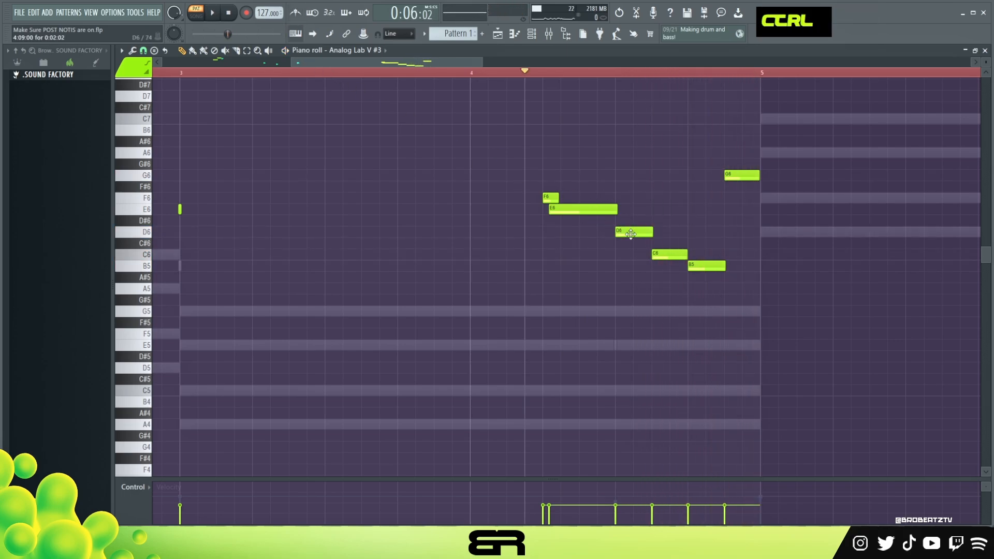
ctrl+click(668, 257)
drag(667, 257, 618, 260)
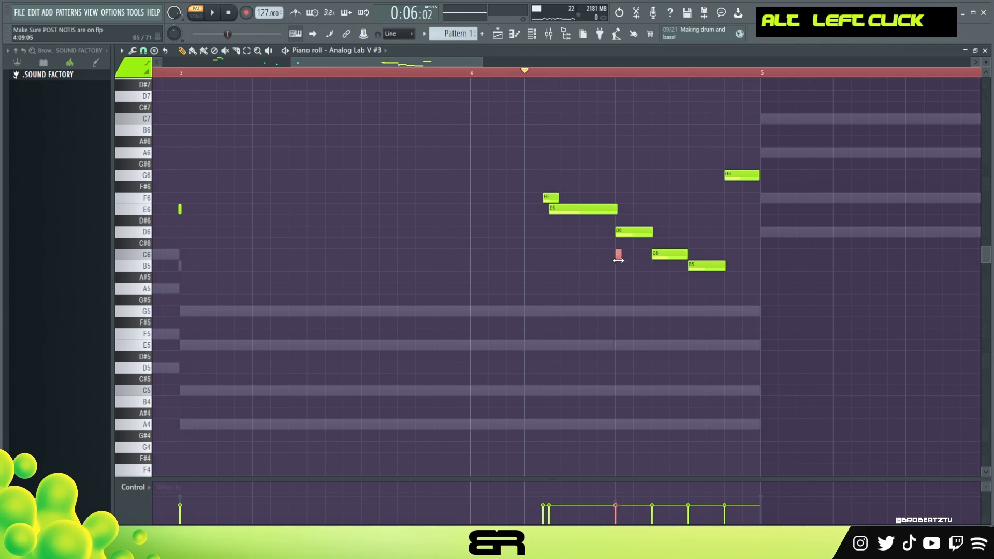
shift+scroll(619, 255, down, 3)
shift+scroll(623, 251, up, 1)
ctrl+click(635, 230)
shift+scroll(636, 229, down, 2)
key(space)
key(space)
shift+scroll(636, 231, down, 3)
key(space)
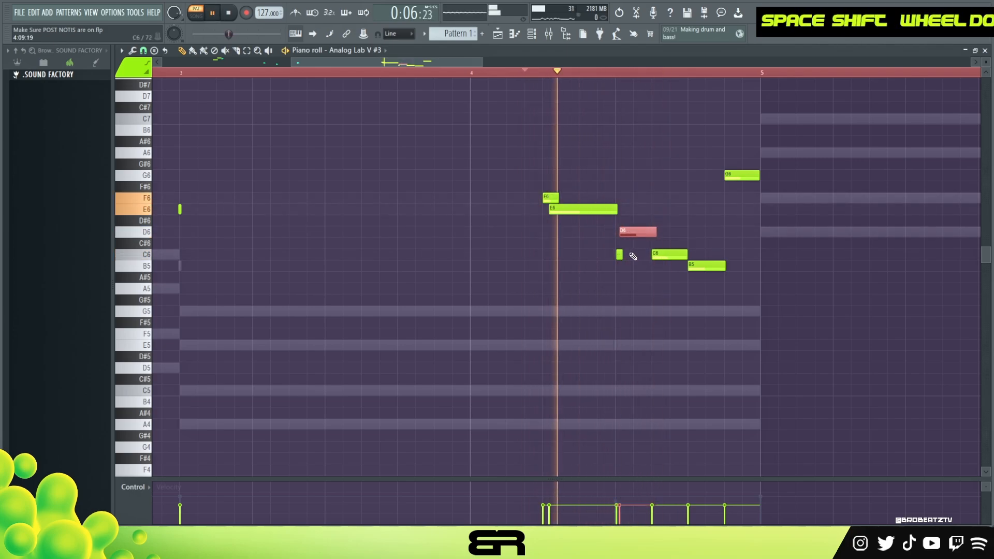
key(space)
Step: Add a short D6 at step 7 of bar 4, lengthen it slightly and audition it
click(583, 231)
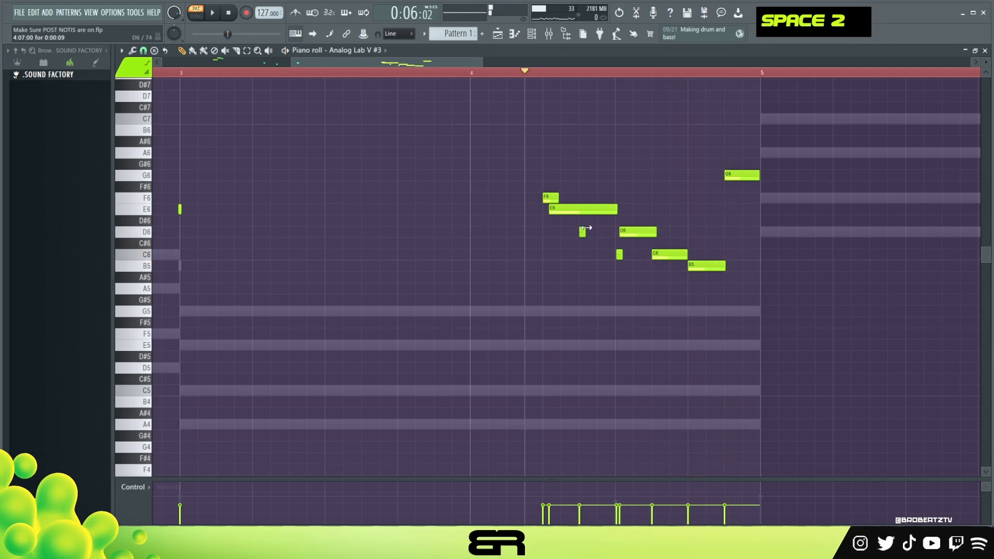
key(space)
key(space)
drag(586, 231, 589, 231)
key(space)
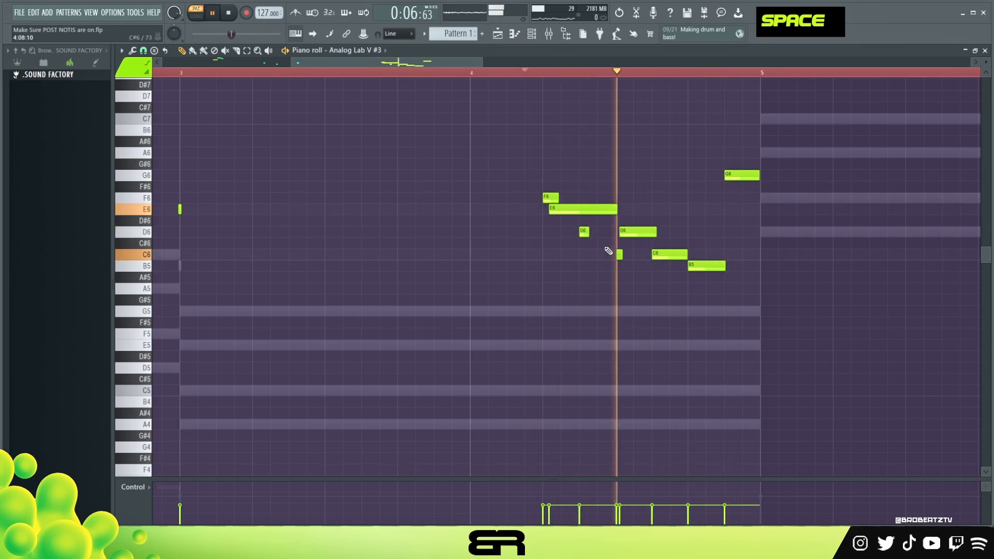
Step: Lower the velocity of the short D6 at step 7 of bar 4 and audition the phrase
ctrl+click(583, 231)
key(space)
scroll(590, 244, down, 3)
key(space)
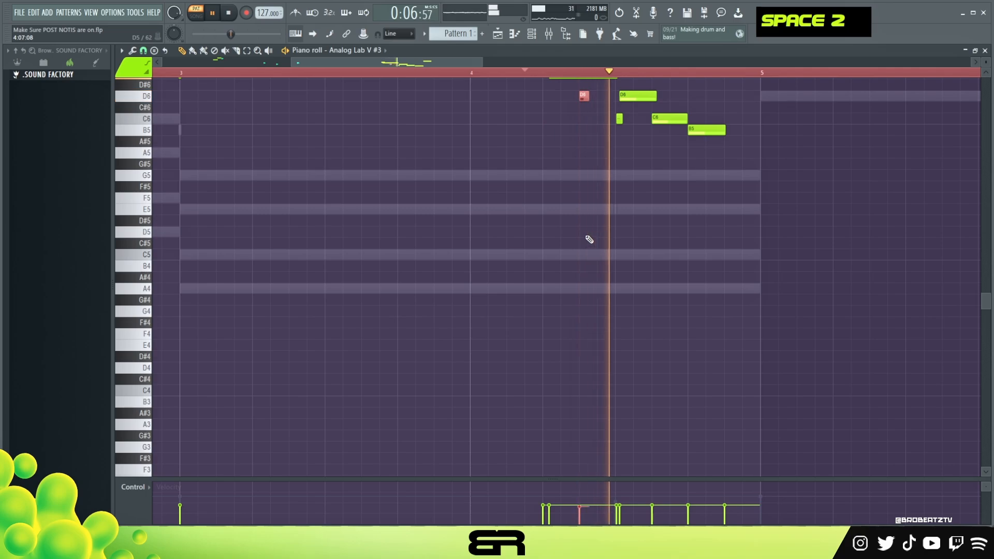
key(alt)
key(alt)
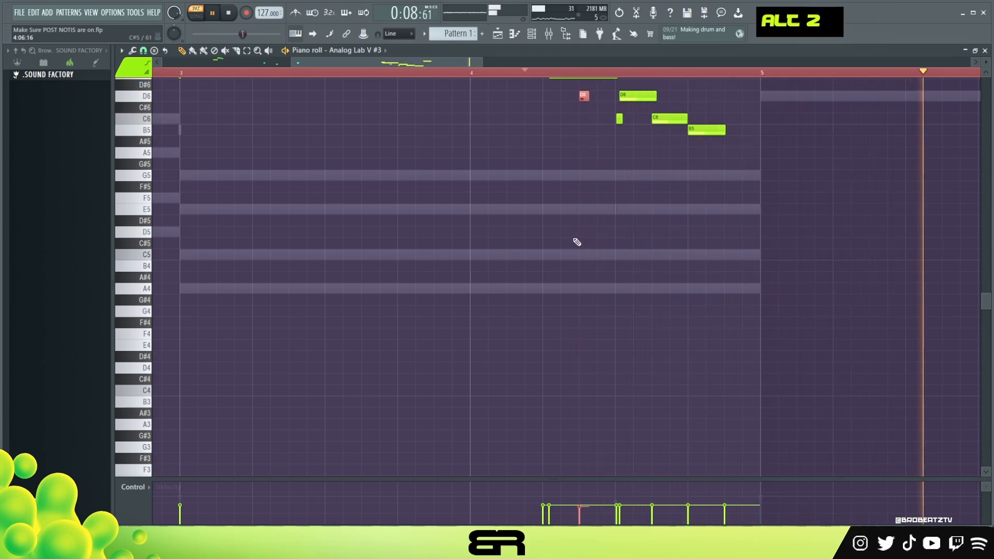
scroll(617, 220, up, 4)
key(space)
alt+scroll(645, 195, down, 1)
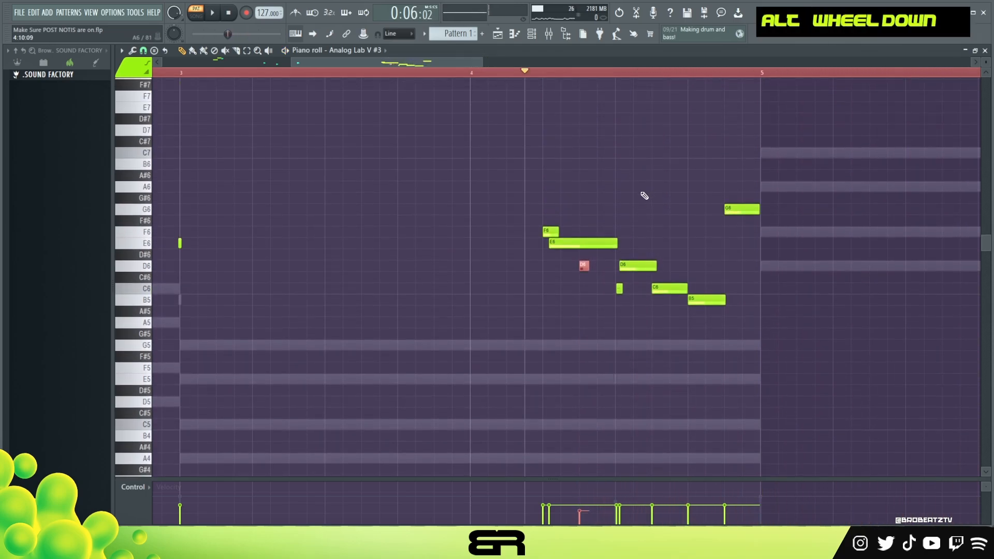
key(space)
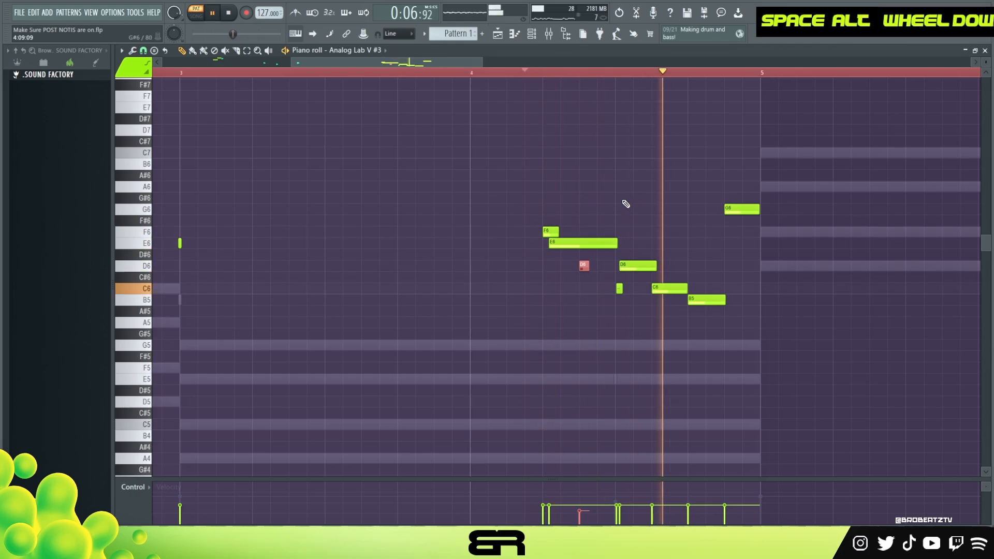
ctrl+right_click(626, 204)
key(space)
Step: Slightly raise the velocity of the G6 at the end of bar 4
ctrl+drag(564, 269, 552, 275)
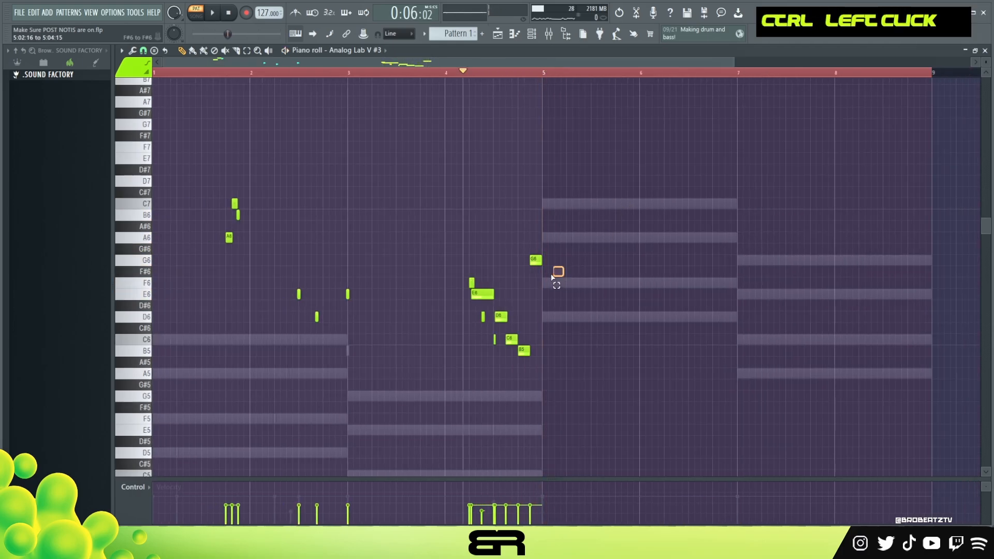
alt+scroll(528, 260, up, 1)
right_click(581, 224)
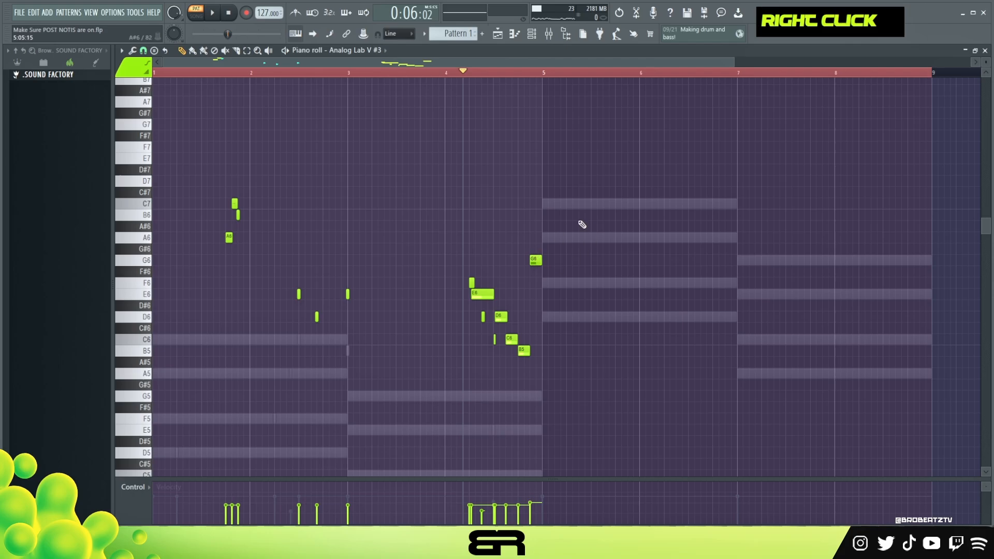
Step: Duplicate the four-bar melody into bars 5 to 8 and delete the copied A6, C7 and B6 notes in bar 5
key(ctrl+a)
shift+drag(228, 240, 617, 250)
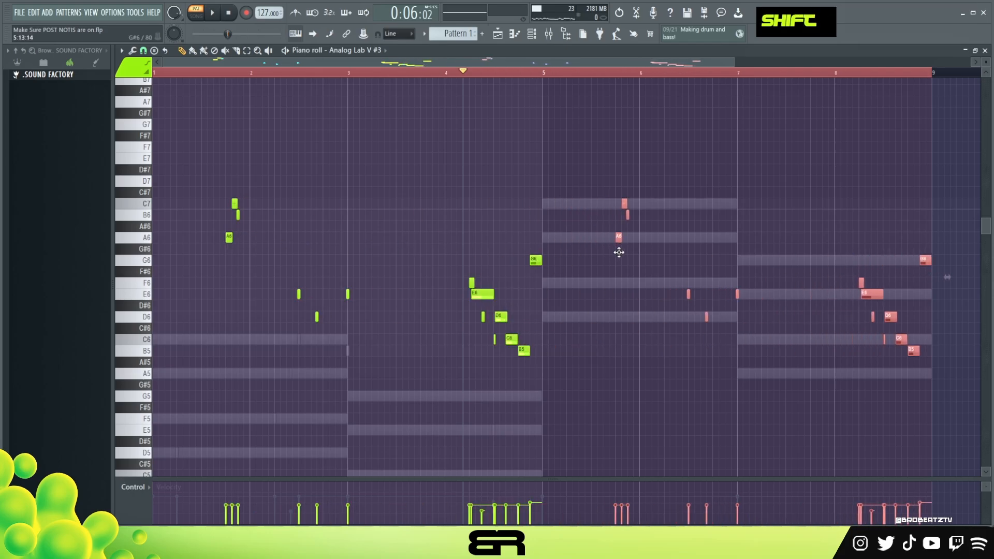
right_click(617, 251)
ctrl+drag(596, 188, 631, 253)
key(ctrl+Delete)
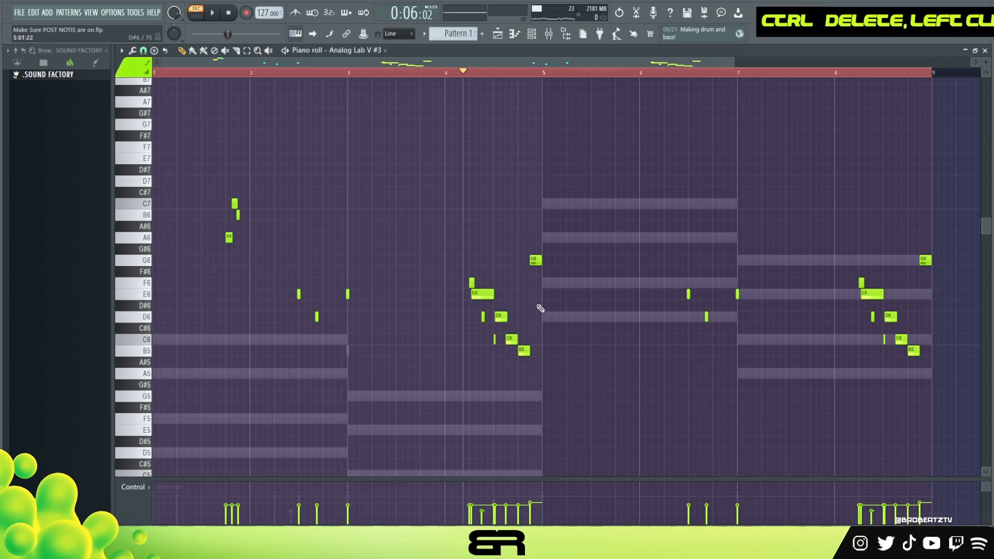
Step: Copy bar 4's closing C6, B5 and G6 notes to steps 5, 7 and 9 of both bar 5 and bar 6
ctrl+drag(556, 232, 658, 339)
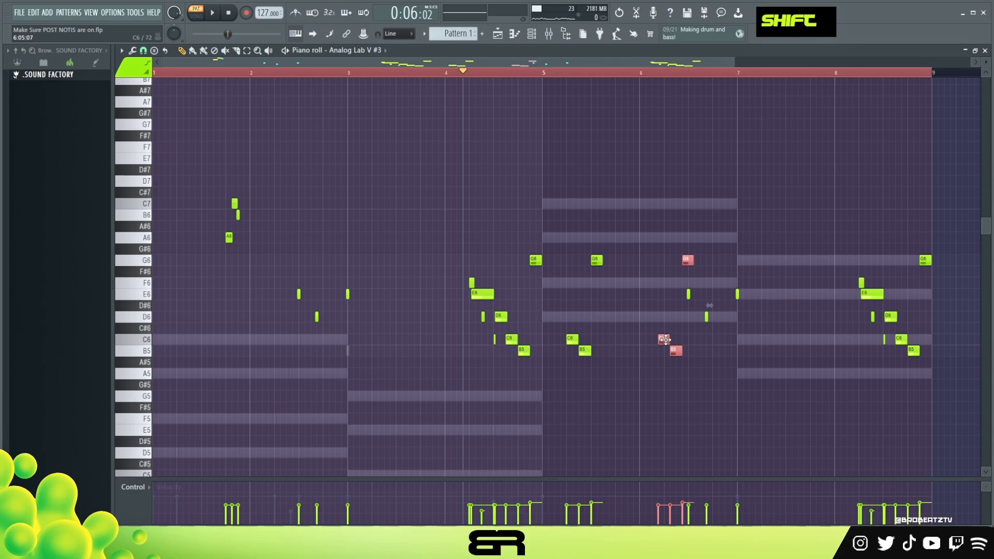
right_click(668, 336)
Step: Copy the G6 to step 13 of bar 5 and the start of bar 6, lowering the bar 6 copy's velocity
scroll(623, 154, up, 2)
ctrl+click(575, 260)
shift+drag(575, 260, 684, 259)
alt+scroll(686, 258, down, 2)
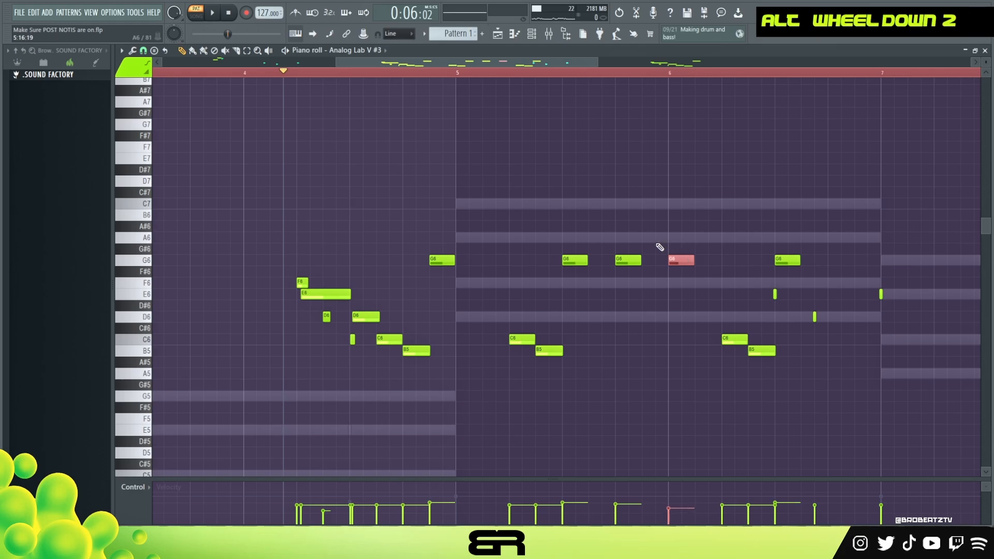
Step: Transpose the G6 at step 13 of bar 5 up one octave and audition from step 15 of bar 4
click(627, 261)
key(ctrl+Up)
right_click(533, 101)
click(431, 73)
key(space)
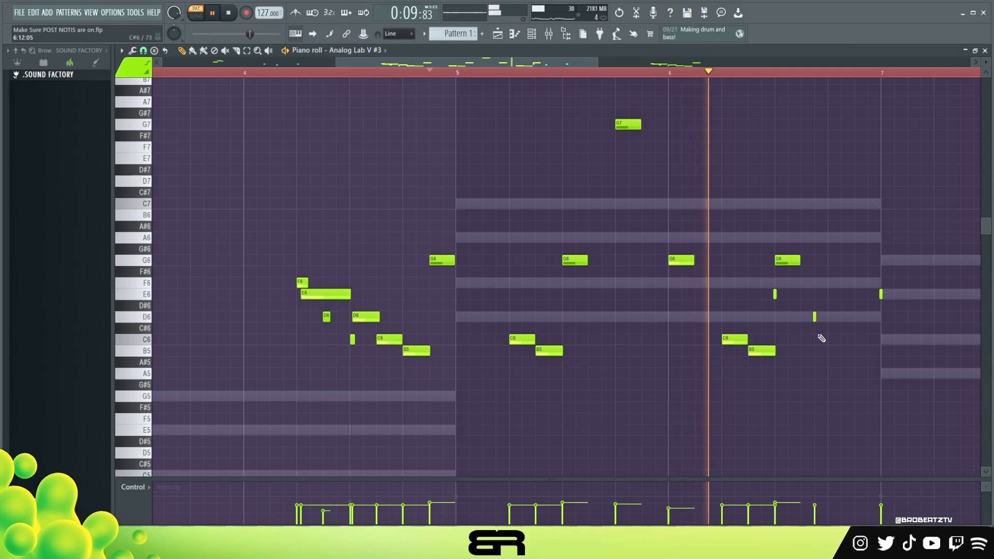
key(space)
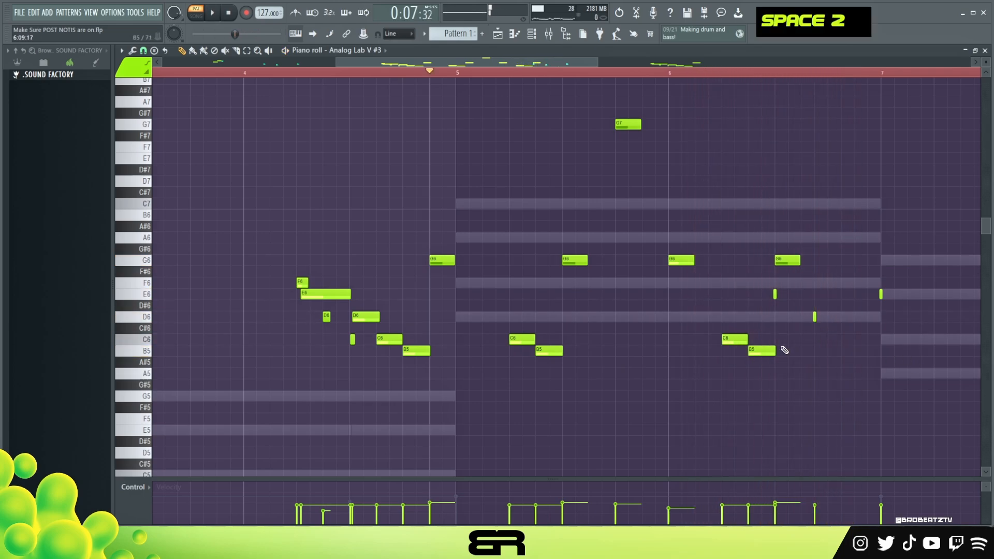
Step: Replace bar 7's opening E6 with a one-bar B5, add a very short C6 at step 15 of bar 6, and audition
right_click(881, 294)
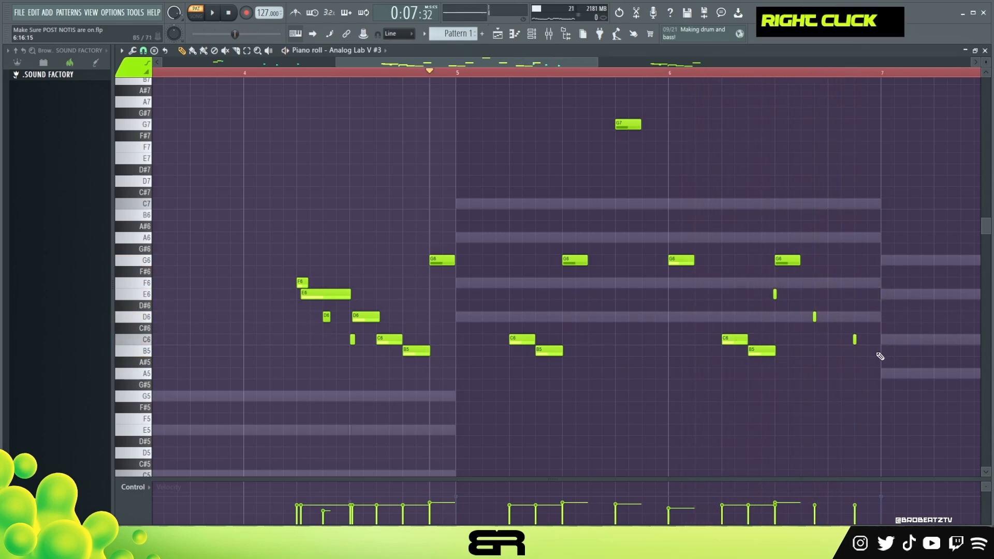
scroll(576, 94, right, 4)
drag(457, 351, 647, 359)
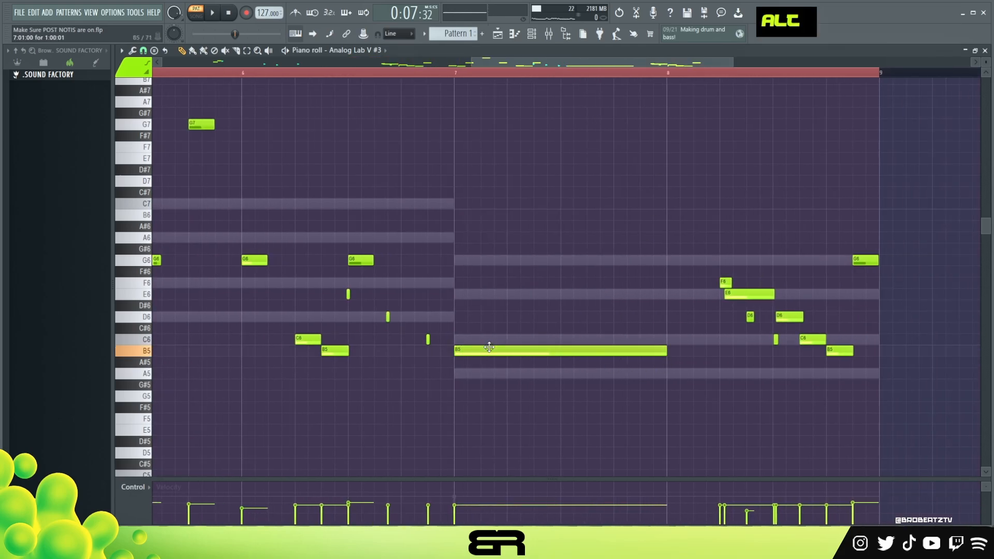
key(space)
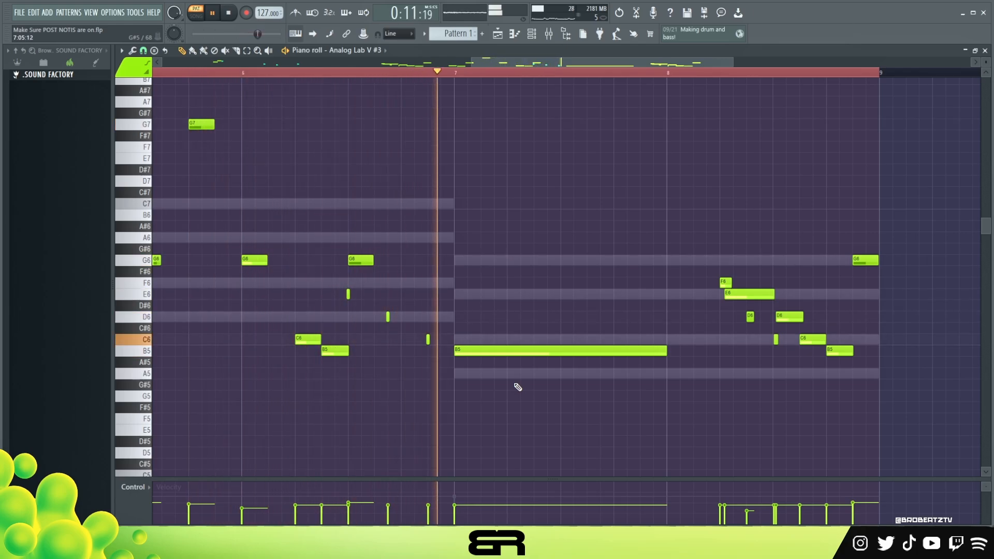
key(space)
Step: Add a G5 at step 13 of bar 7 lasting about eight steps and shorten the long B5 to end where it starts
drag(605, 408, 663, 400)
key(space)
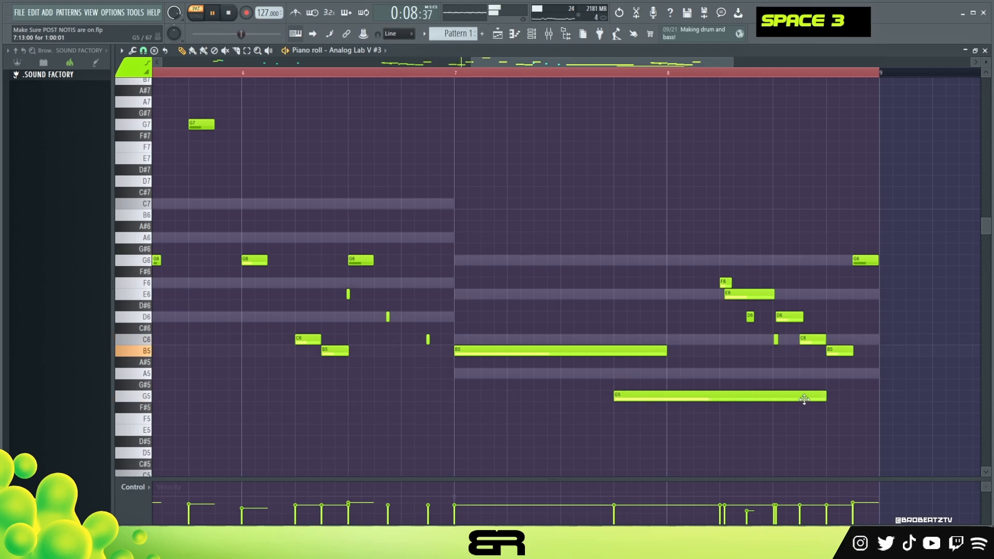
drag(827, 400, 717, 407)
drag(667, 355, 613, 354)
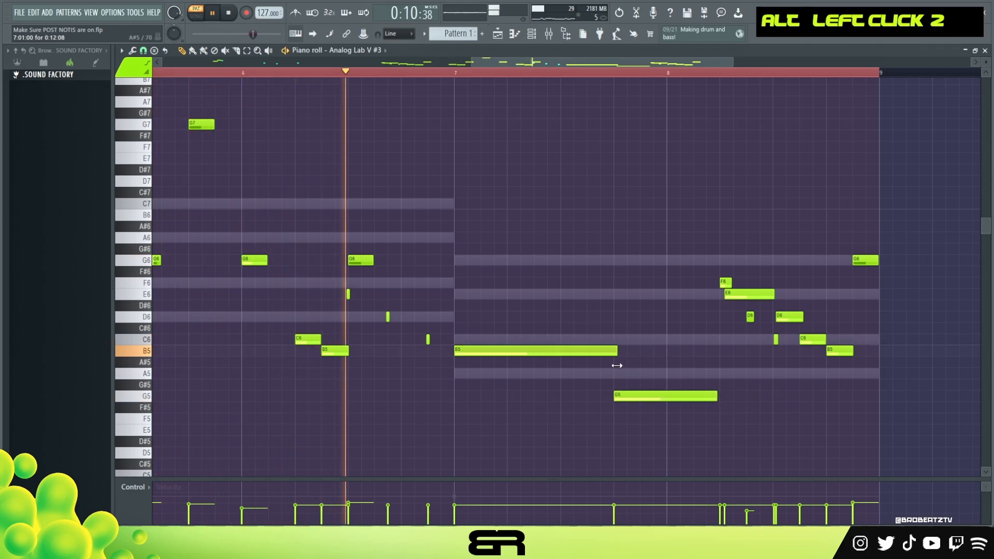
Step: Add one-step C6 notes at steps 5 and 7 and a two-step C6 at step 9 of bar 7, and start playback
click(510, 339)
key(space)
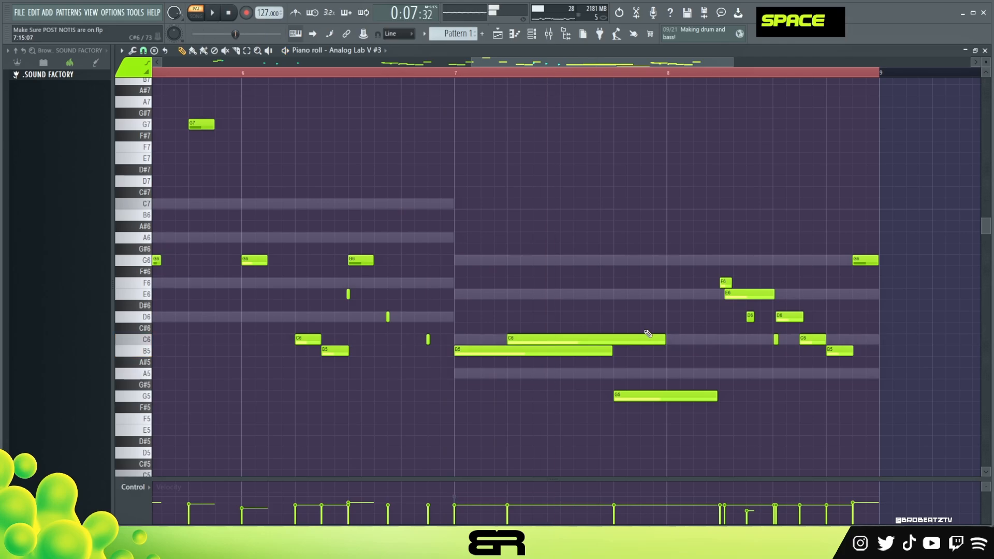
alt+click(640, 341)
right_click(679, 343)
ctrl+click(639, 341)
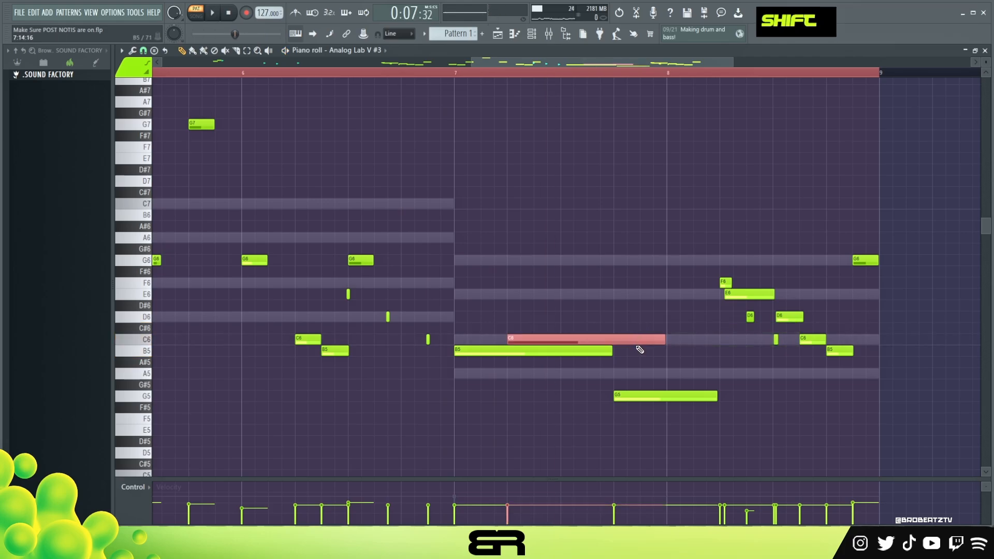
key(shift+d)
drag(515, 338, 586, 340)
right_click(614, 340)
key(space)
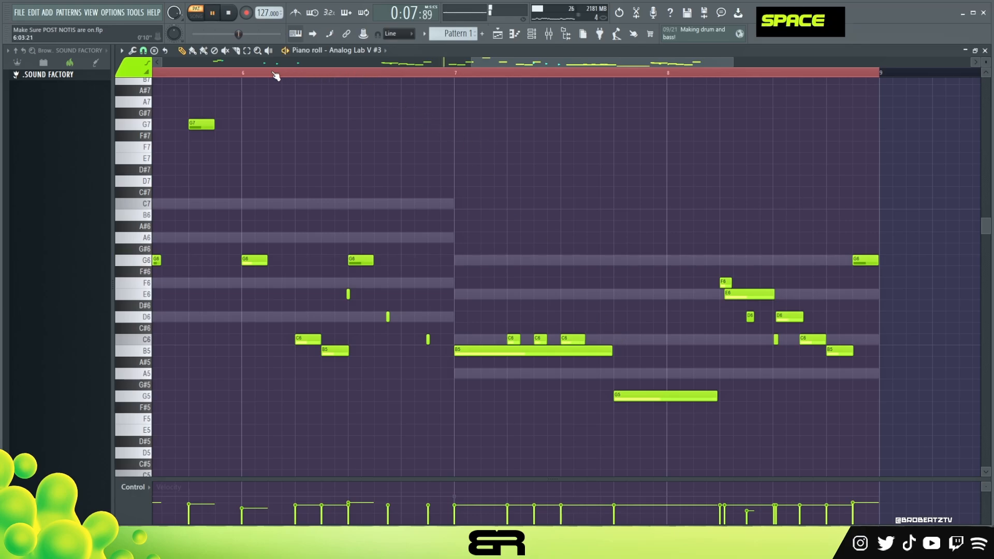
Step: Nudge the E6 near step 5 of bar 8 slightly later and audition from the start of that bar
right_click(469, 195)
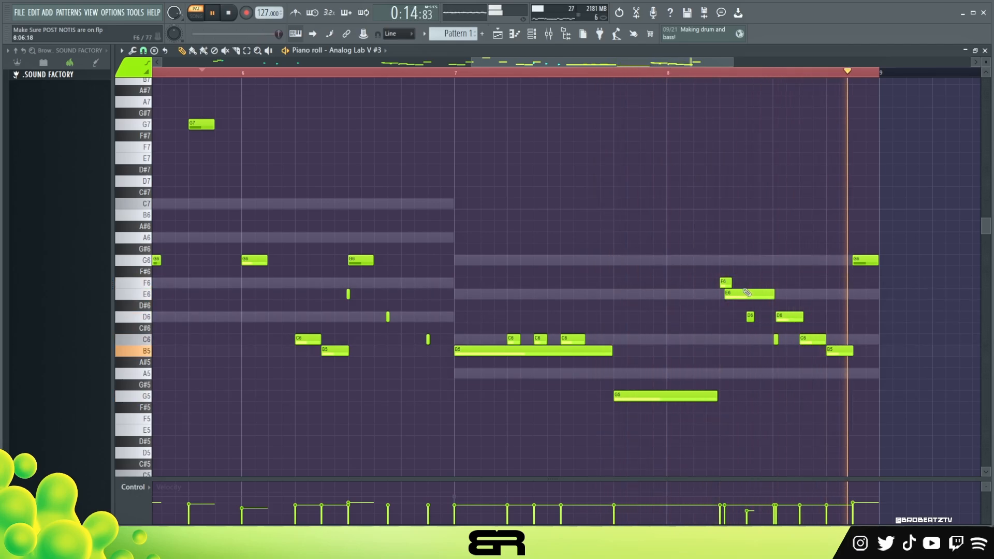
key(space)
shift+scroll(732, 285, down, 1)
key(space)
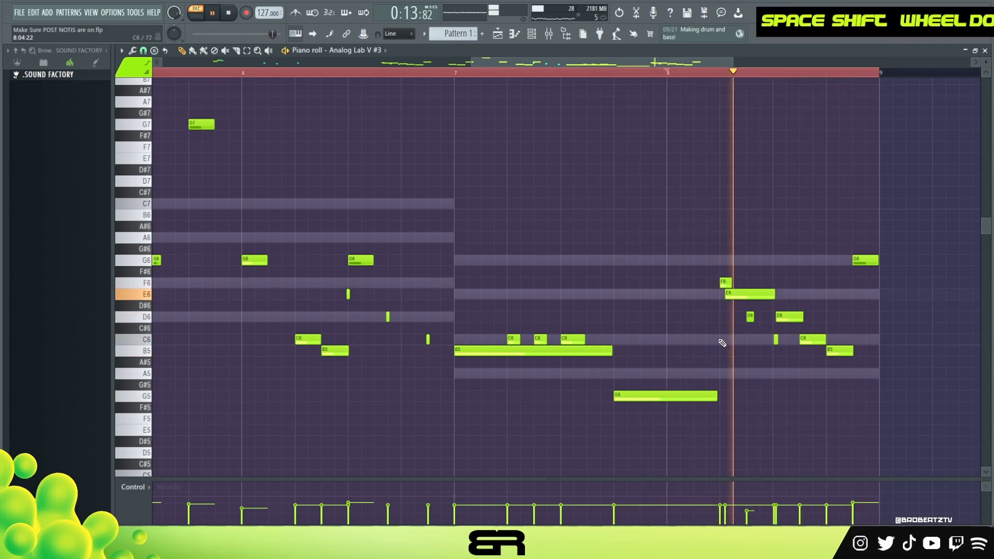
Step: Shorten the end of the long G5 in bar 7 slightly, audition it, and fit all eight bars in view
alt+drag(720, 392, 718, 392)
key(space)
key(space)
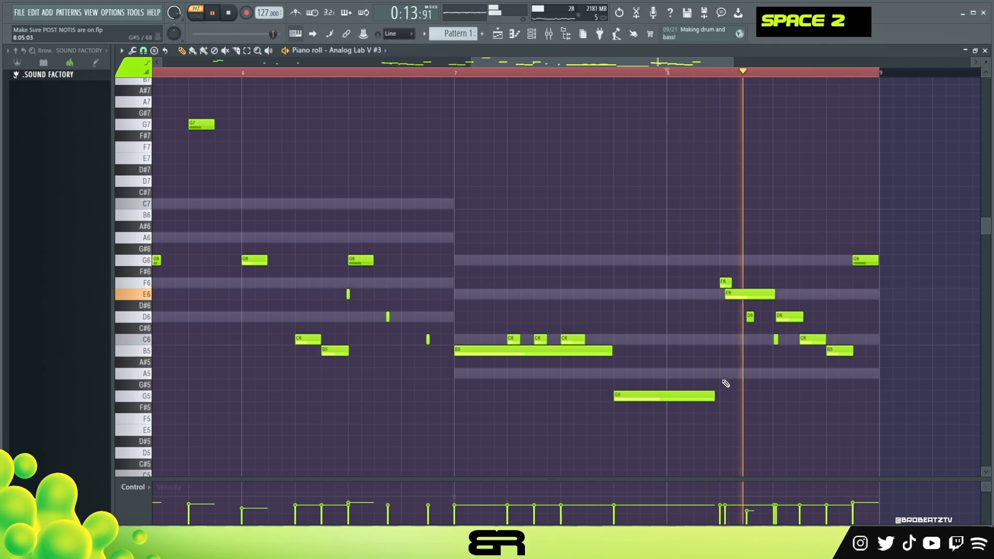
key(space)
right_click(638, 238)
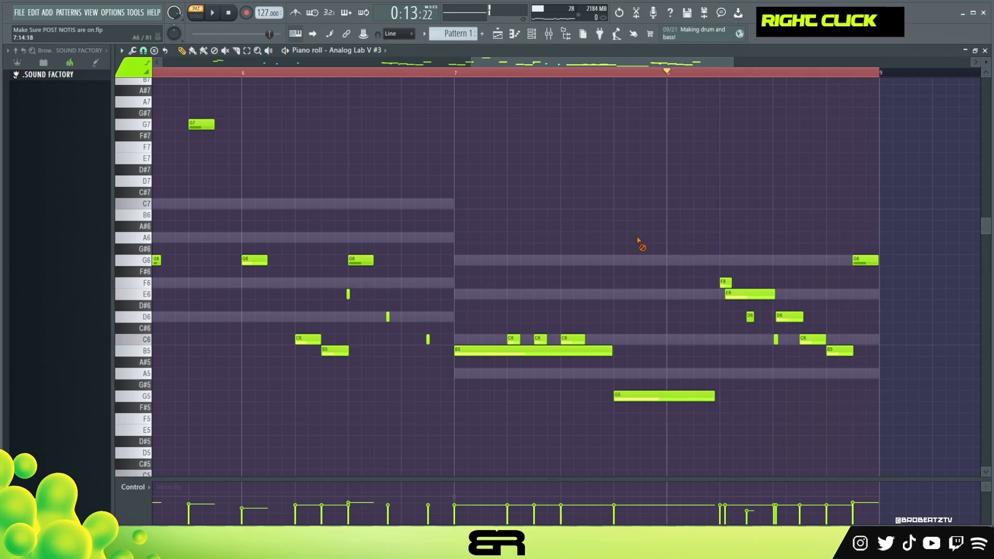
ctrl+right_click(550, 217)
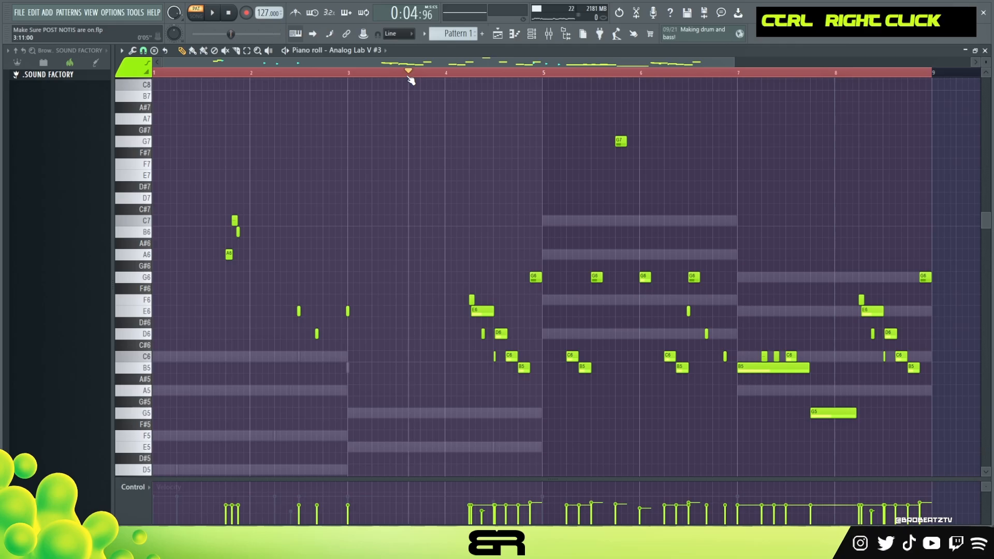
double_click(408, 74)
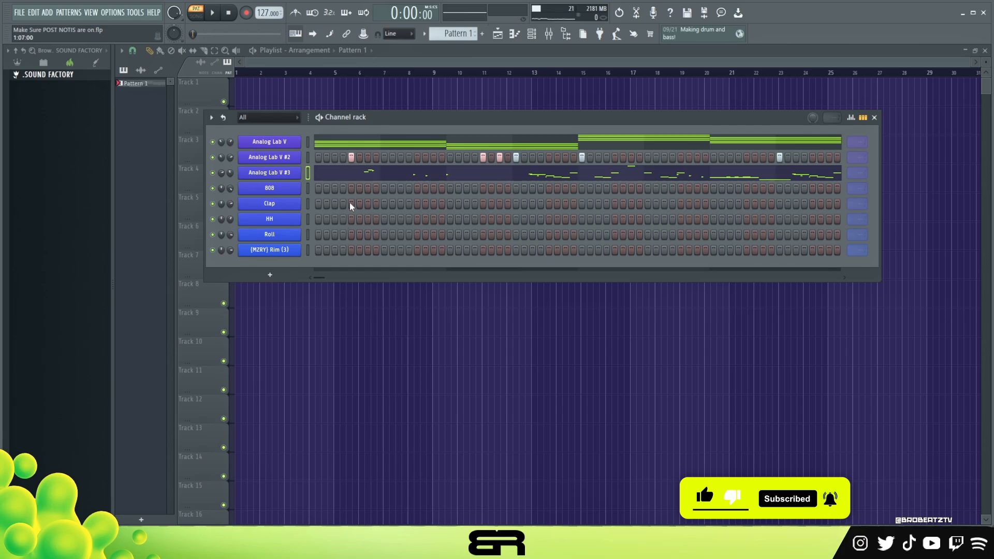
Step: Add Clap hits at step 9 of bars 1 and 2 in the channel rack and audition them
click(384, 204)
click(516, 205)
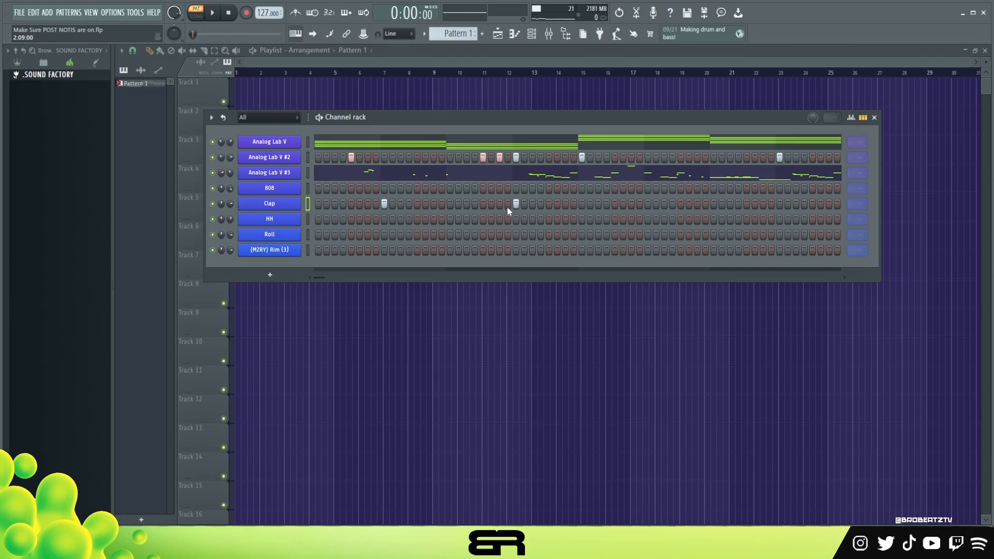
key(space)
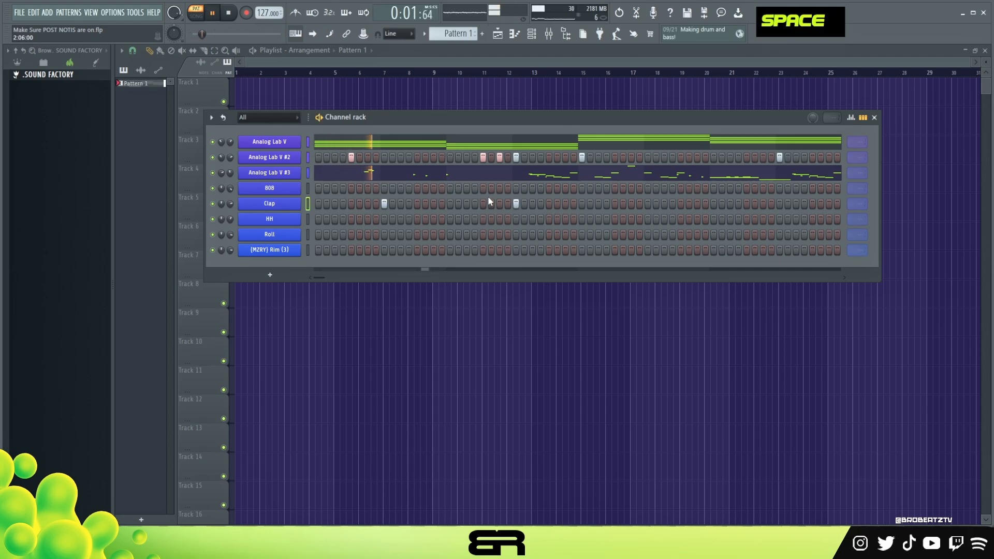
key(space)
Step: Add HH hits at steps 1 and 7 of bar 1, auditioning the pattern after each
click(318, 219)
key(space)
key(space)
key(space)
click(367, 219)
key(space)
key(space)
Step: Add HH hits at steps 11, 13, 14 and 15 and a Clap at step 15 of bar 1, and audition
click(401, 219)
click(418, 219)
click(426, 219)
click(434, 219)
key(space)
key(space)
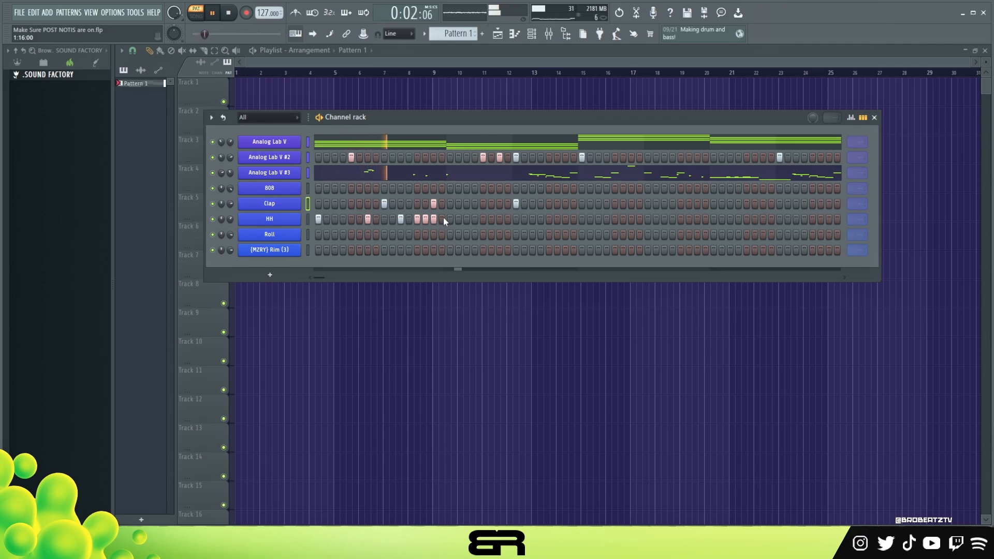
key(space)
key(space)
Step: Add HH hits at steps 1, 3 and 5 and a Roll hit at step 3 of bar 2
click(451, 219)
click(467, 219)
key(space)
click(468, 234)
key(space)
click(483, 219)
Step: Add rims at bar 1 step 11 and bar 2 step 7, plus HH hits at bar 2 steps 7–9, 15–16 and bar 3 step 1
click(401, 251)
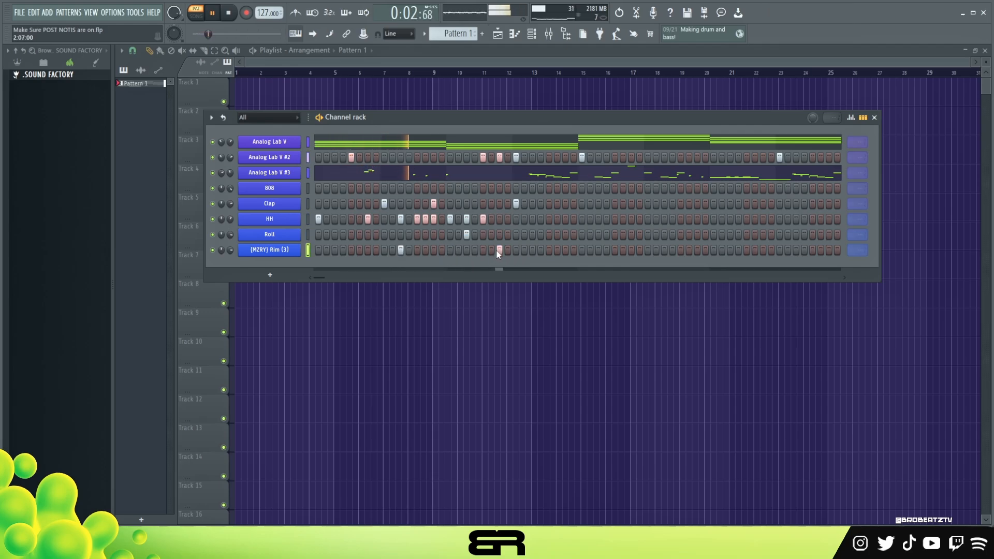
key(space)
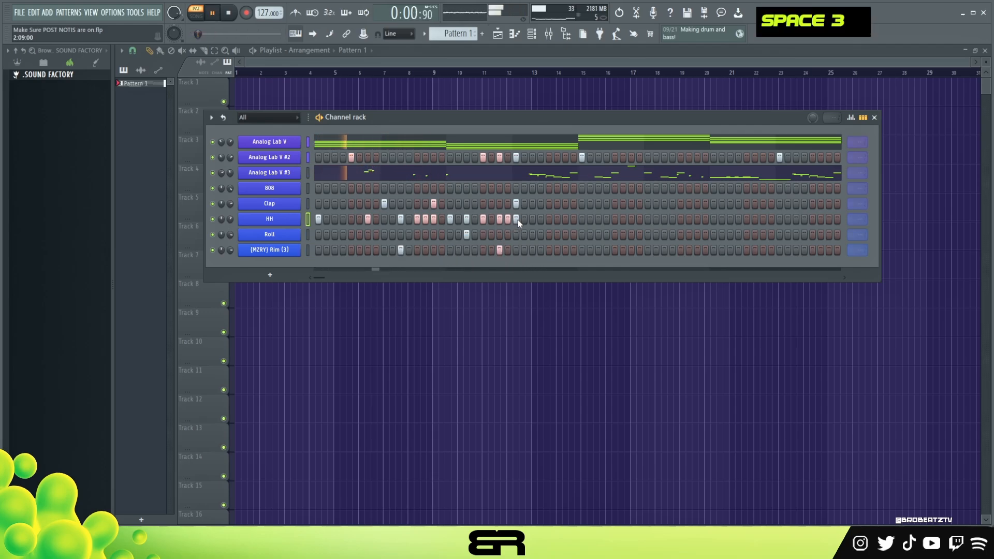
drag(566, 219, 581, 222)
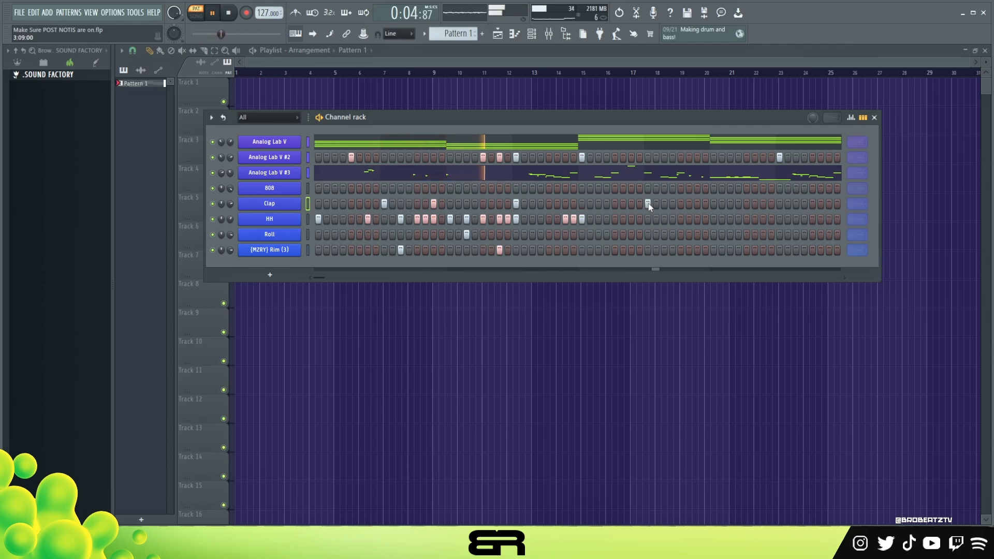
Step: Add Claps at step 9 of bars 3 and 4 and HH hits at steps 5, 9 and 11 of bar 3
click(776, 204)
key(space)
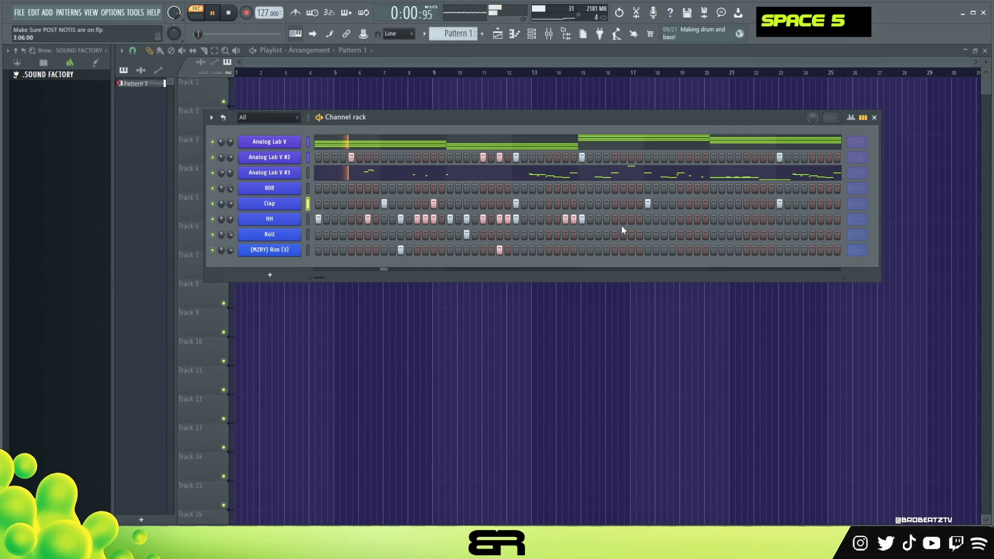
double_click(651, 221)
right_click(656, 220)
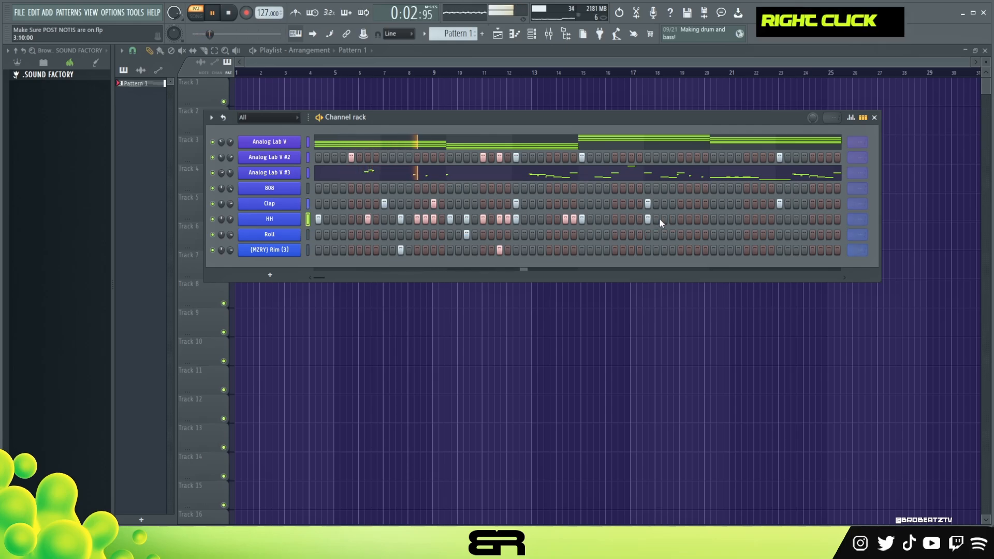
key(space)
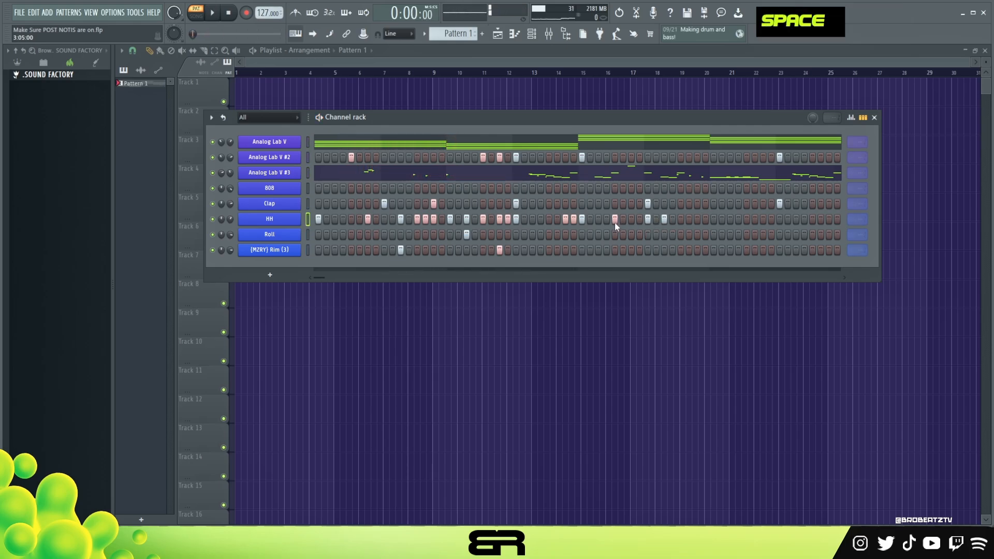
Step: Add rims at steps 6 and 7 of bar 3, soften the step 6 rim, and raise the step 7 rims in bars 2 and 3
click(631, 251)
key(space)
drag(845, 115, 846, 116)
click(851, 118)
click(624, 299)
click(632, 279)
click(500, 274)
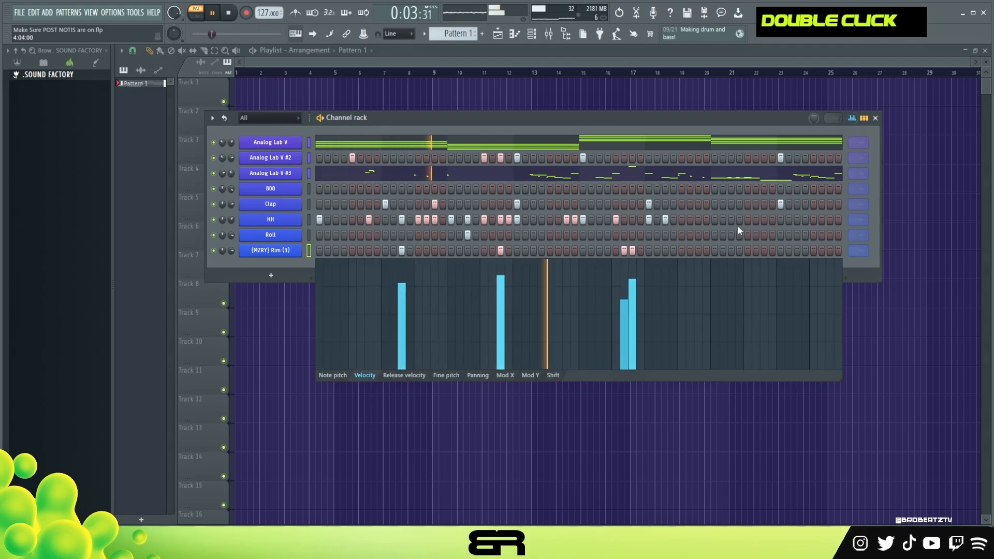
click(852, 119)
key(space)
key(space)
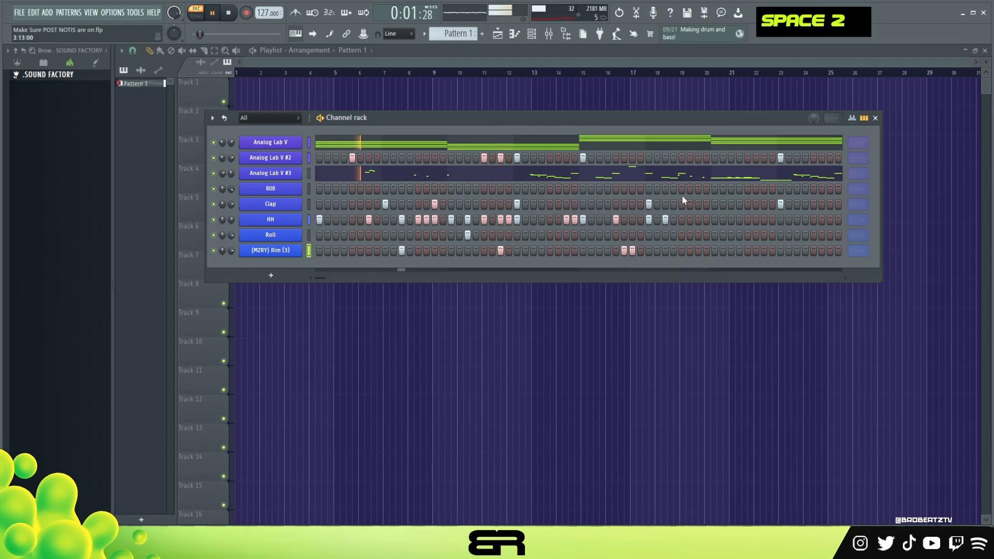
Step: Raise the velocity of all Clap notes in the piano roll, and set the one at step 15 of bar 1 to 76%
right_click(297, 204)
click(319, 203)
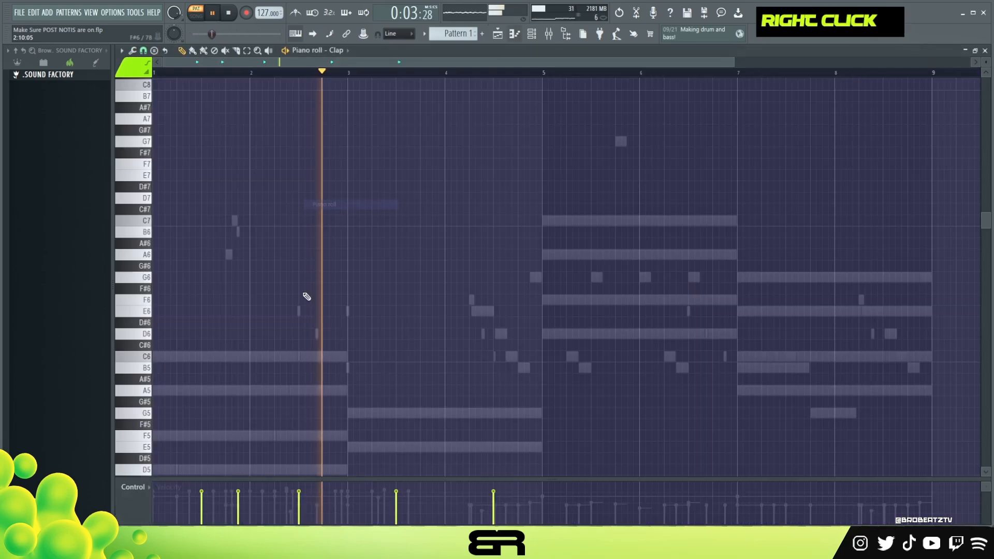
key(space)
key(ctrl+a)
scroll(309, 374, up, 7)
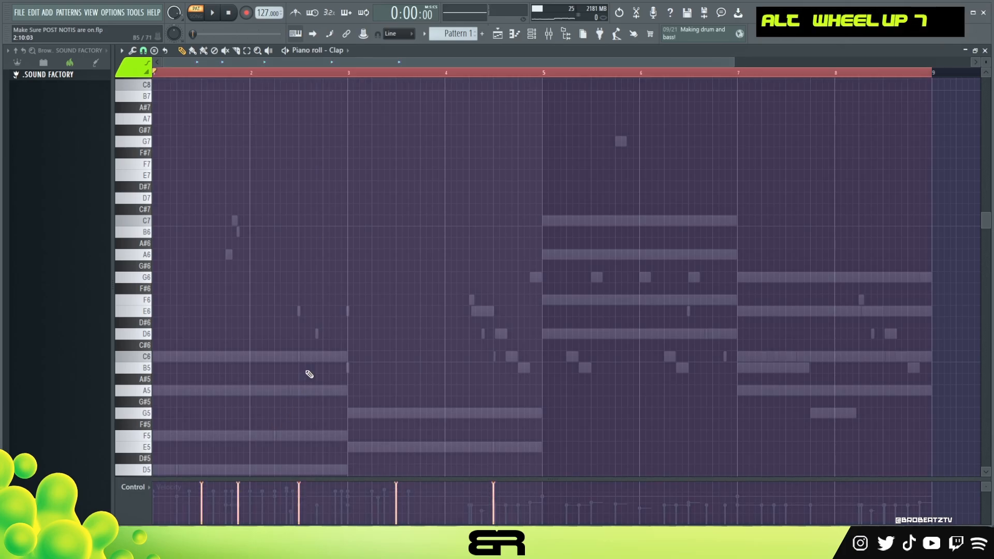
key(space)
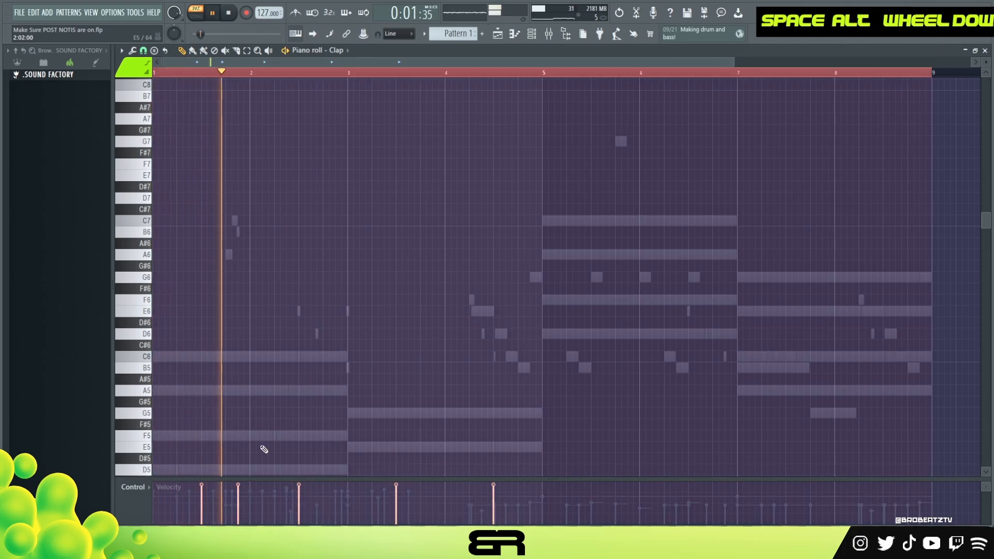
drag(239, 493, 239, 492)
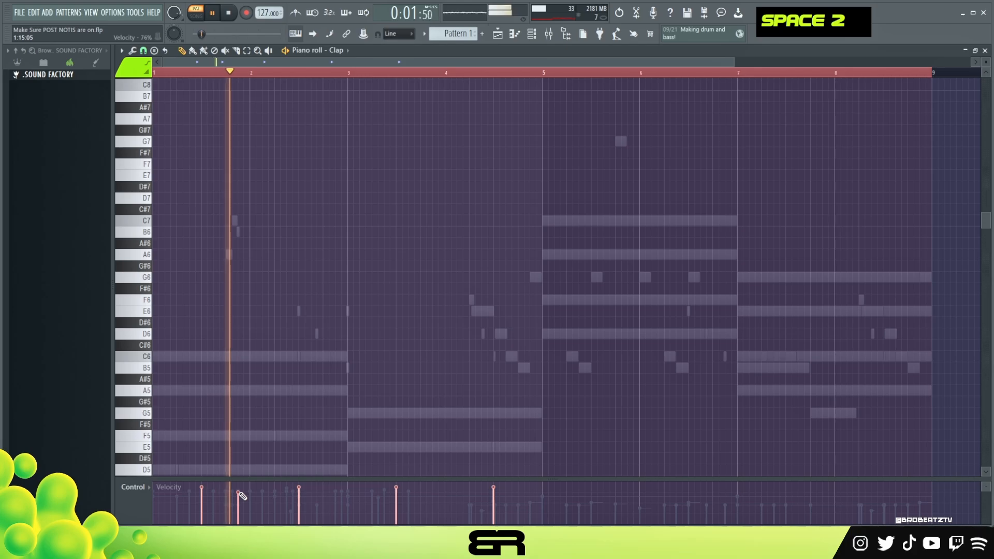
right_click(556, 184)
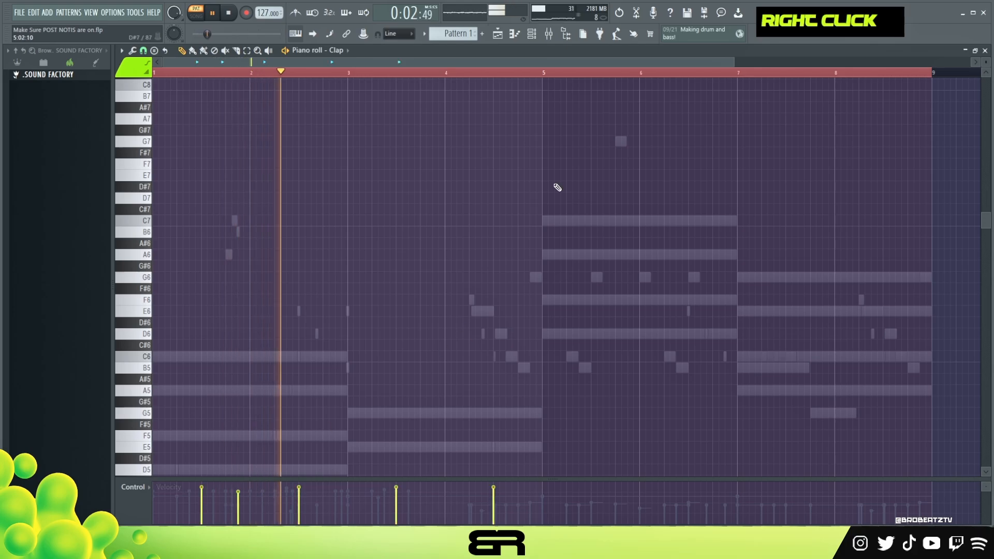
click(515, 34)
click(531, 34)
key(space)
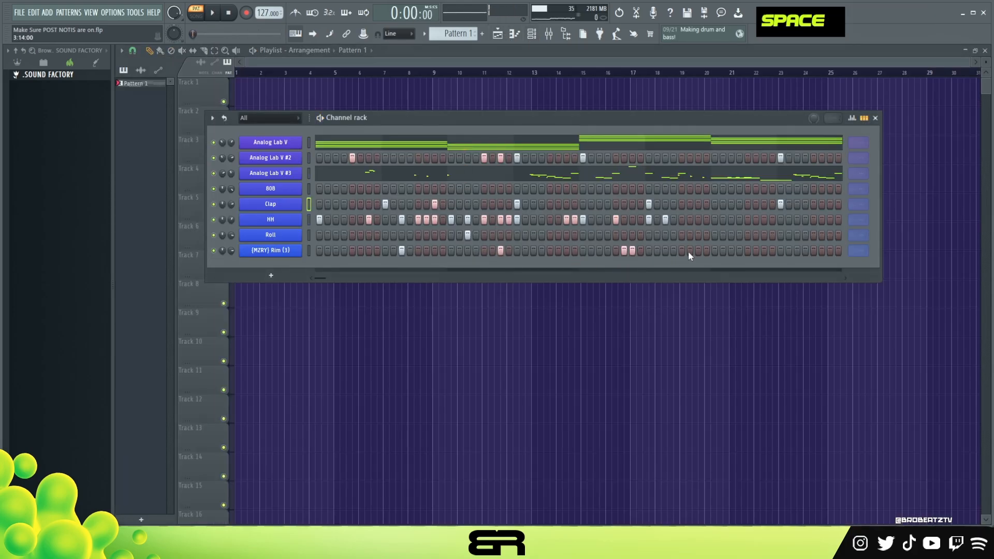
Step: Add HH hits at steps 13–15 of bar 3 and 5–7 of bar 4, and Roll hits at steps 3, 10, 11 and 15 of bar 4
drag(683, 219, 697, 221)
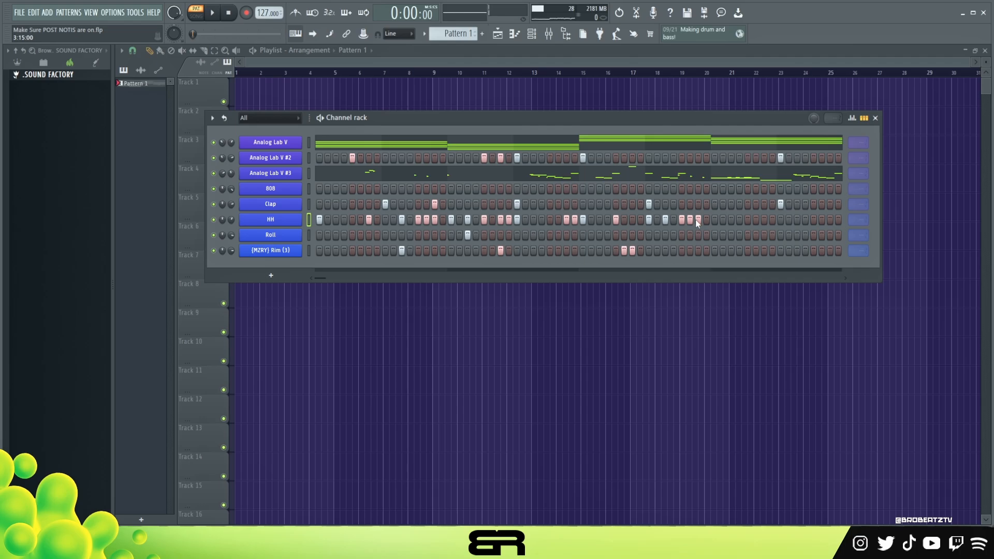
click(730, 235)
click(748, 220)
click(756, 220)
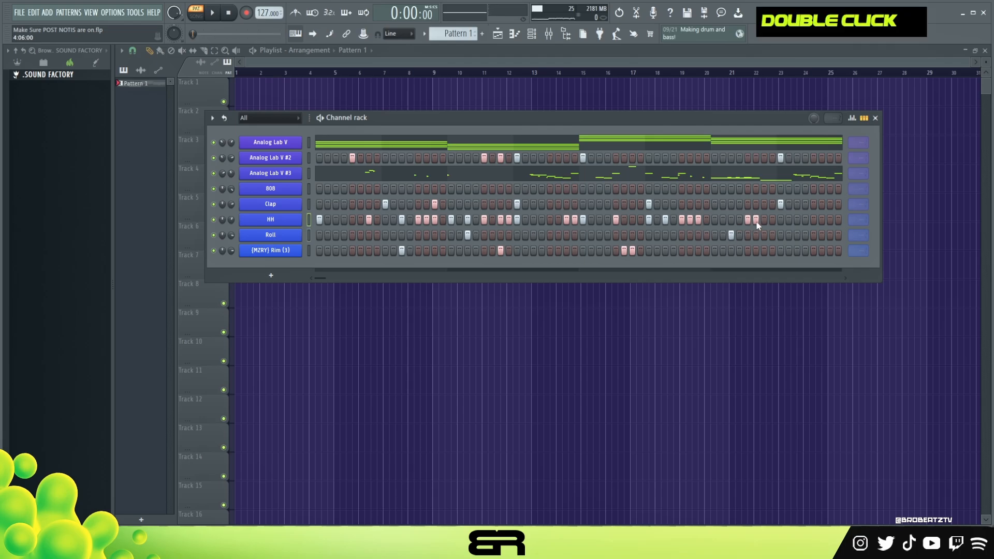
click(789, 235)
click(797, 235)
Step: Lower the Roll velocity at step 10 of bar 4, raise steps 11 and 15 to about 86%, and start playback
click(852, 118)
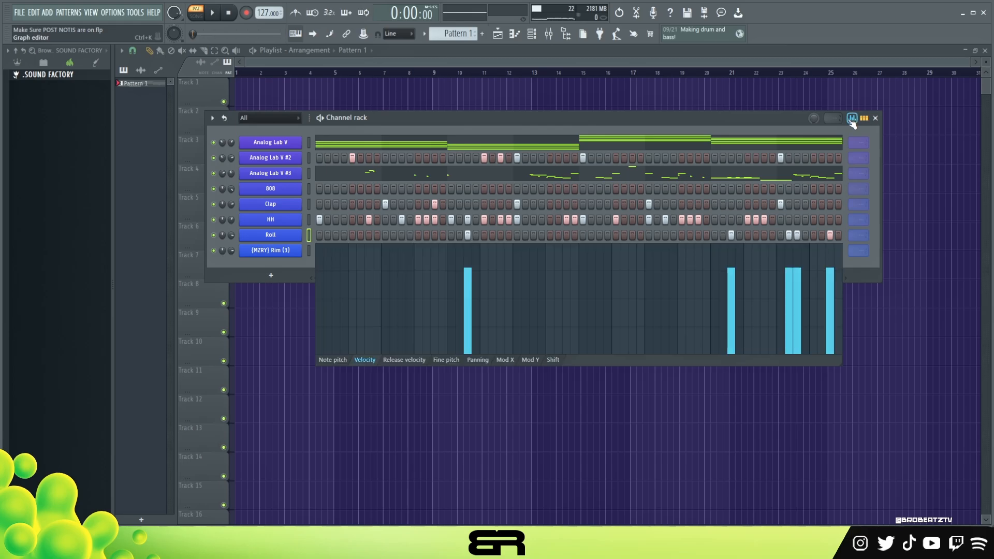
drag(797, 260, 829, 261)
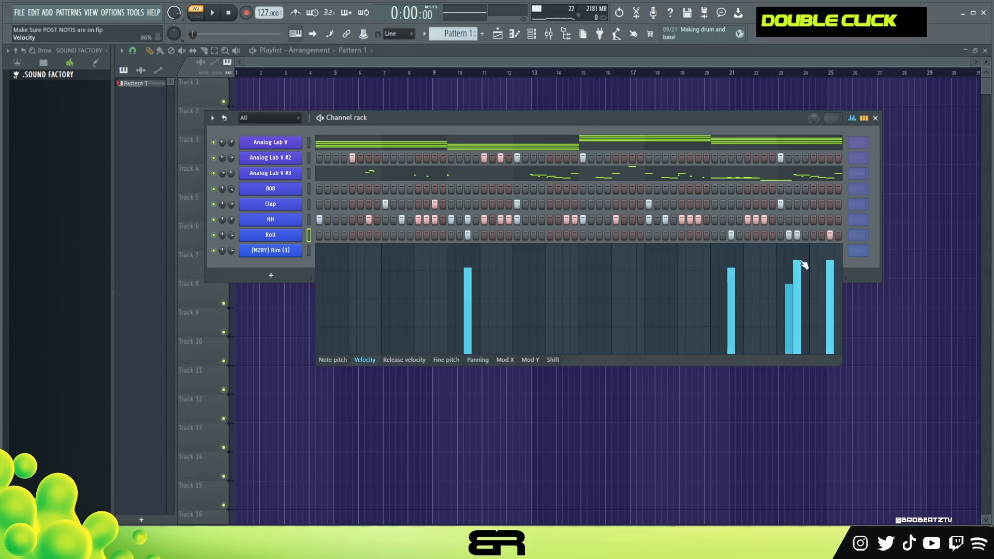
key(space)
click(851, 119)
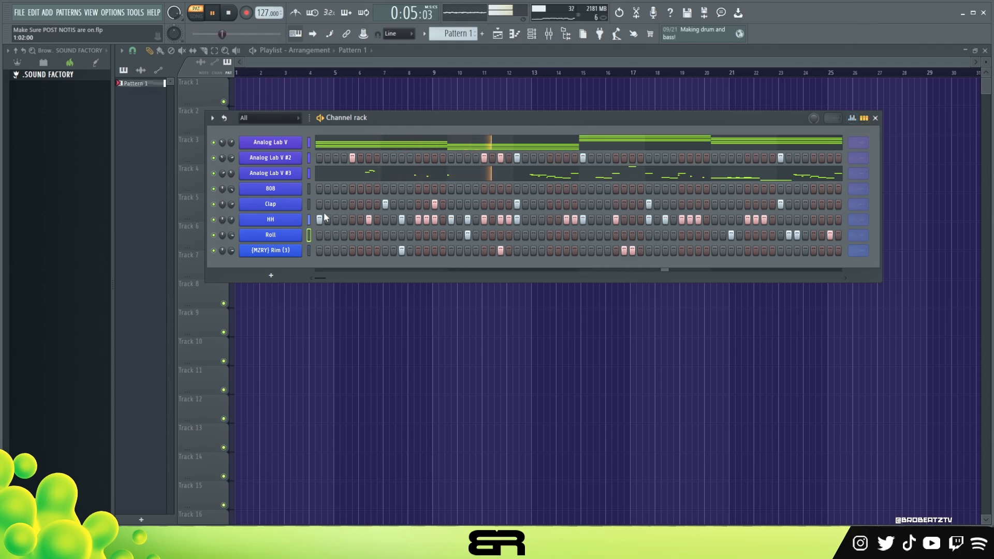
Step: Lower the HH velocities at bar 1 step 14, bar 2 steps 8, 9, 16, bar 3 steps 14, 15 and bar 4 step 6
click(858, 120)
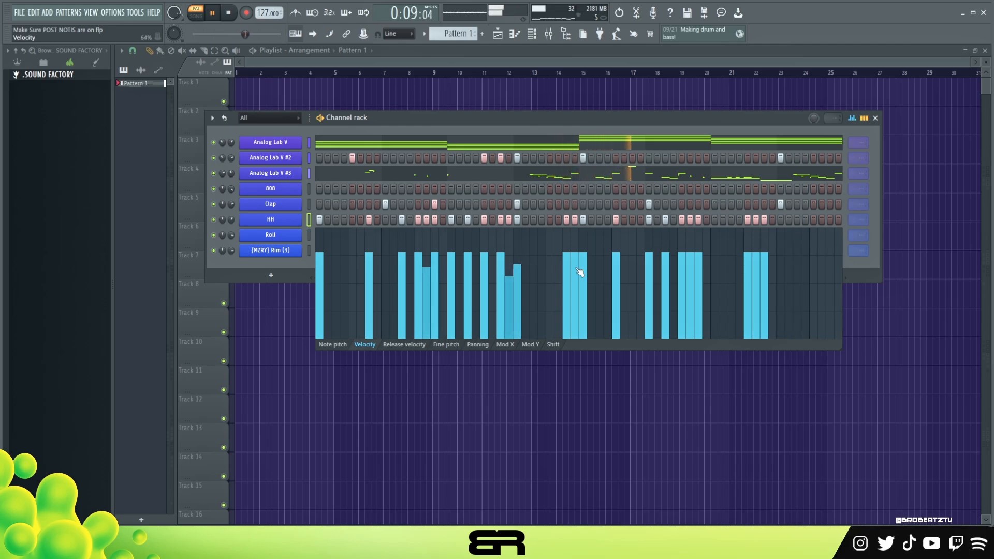
drag(691, 268, 699, 263)
click(757, 268)
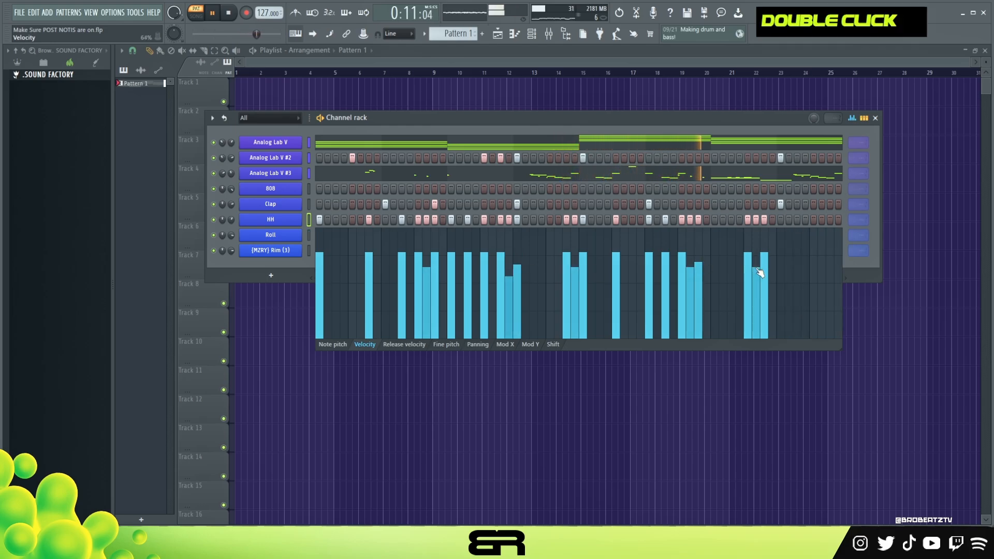
key(space)
key(space)
click(852, 118)
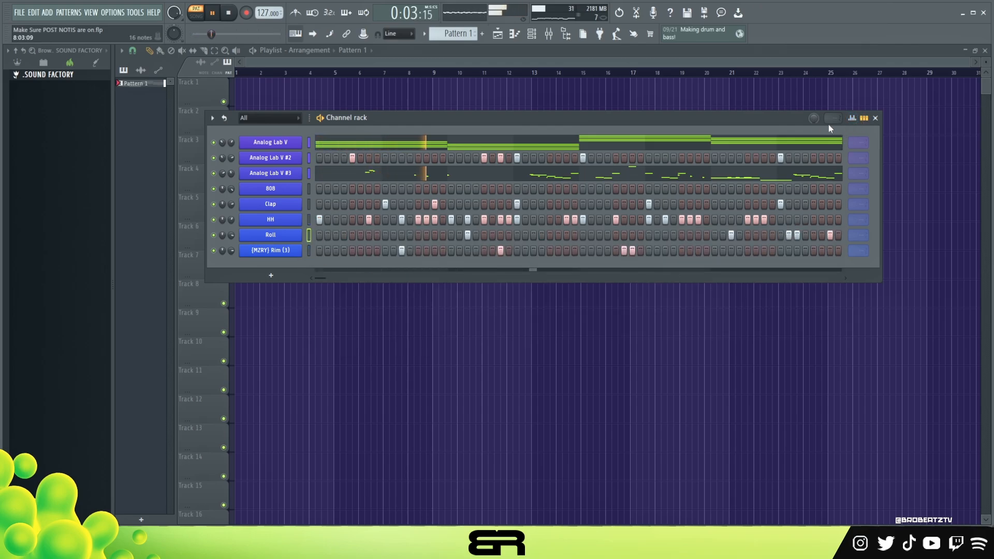
Step: Reduce the Roll velocities at steps 10 and 11 of bar 4, making step 10 much softer and step 11 about 64%
click(852, 118)
click(789, 317)
click(798, 291)
click(788, 326)
click(798, 282)
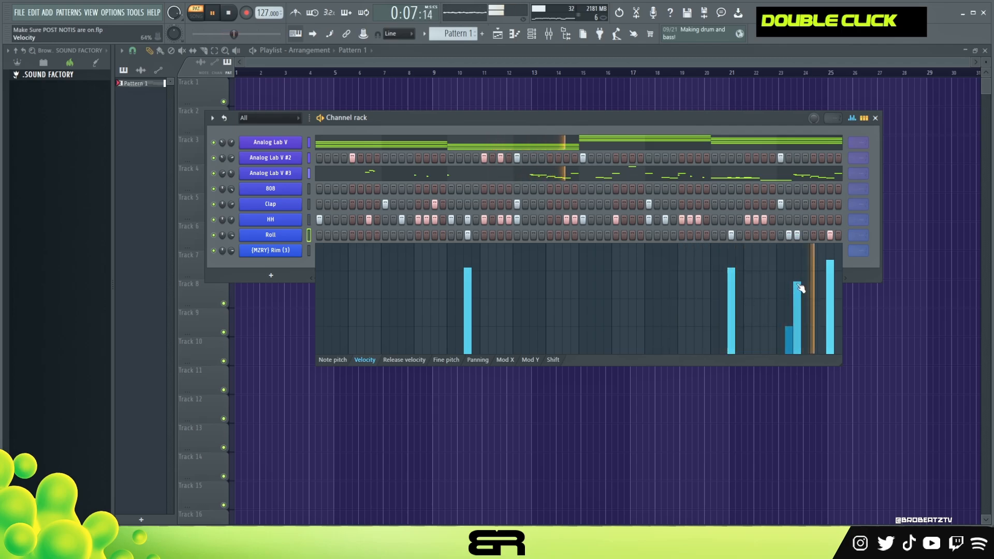
key(space)
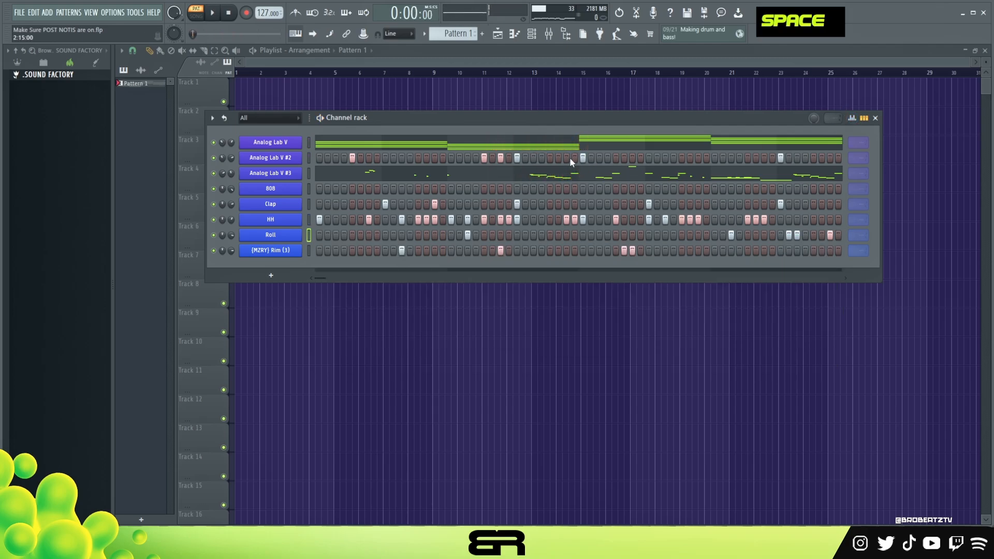
Step: Inspect the lowest notes of the Analog Lab V chords in the piano roll and open the 808 channel's piano roll
click(333, 147)
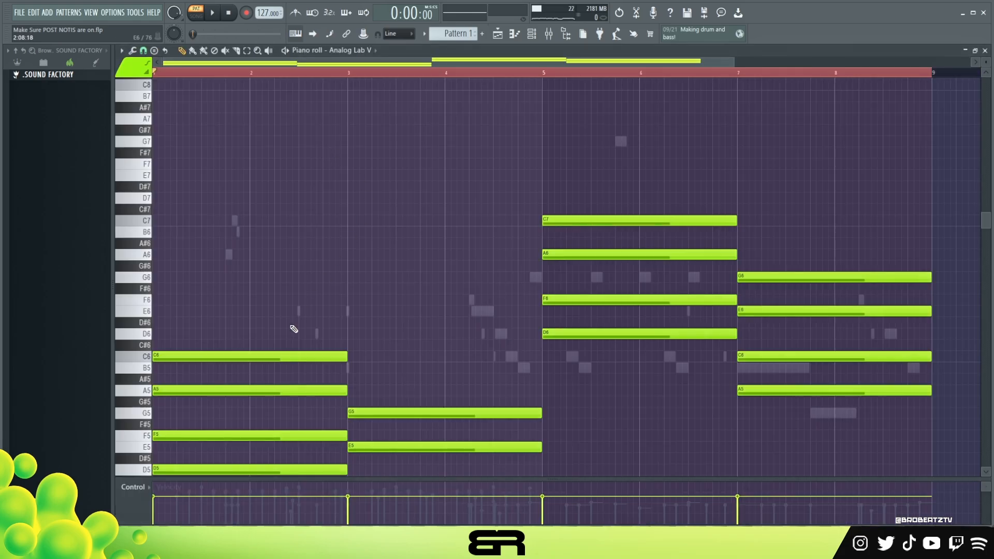
scroll(269, 358, down, 3)
scroll(268, 357, down, 3)
drag(337, 340, 347, 354)
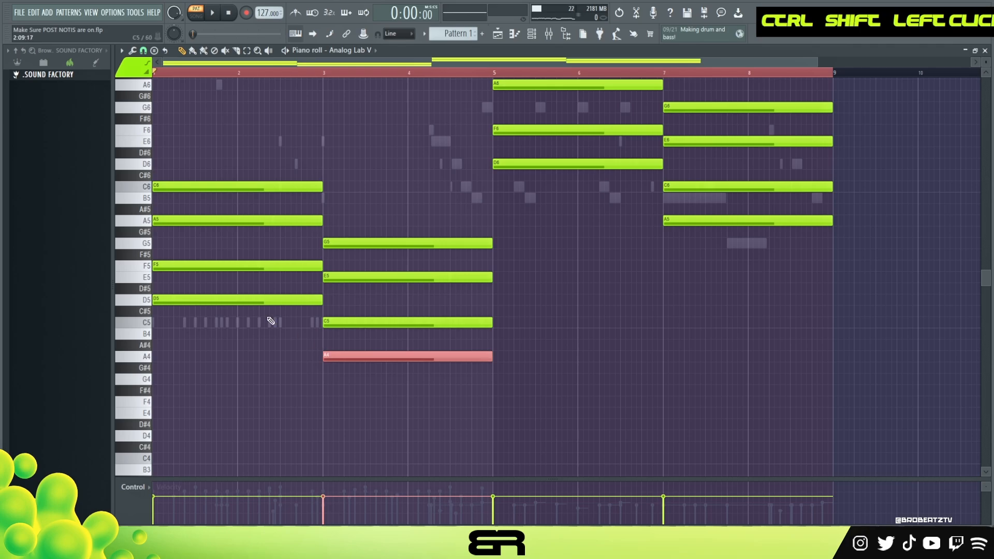
click(532, 34)
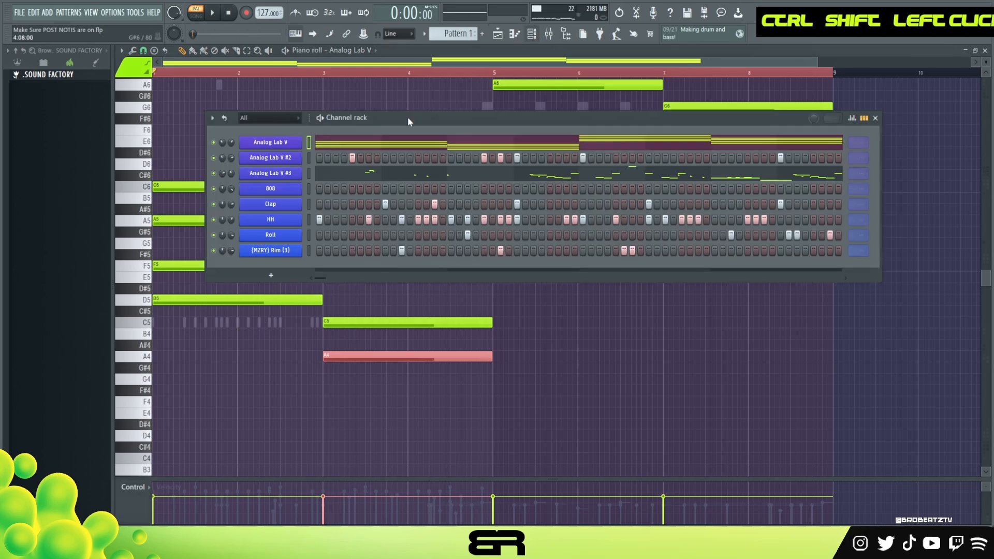
right_click(268, 189)
click(324, 190)
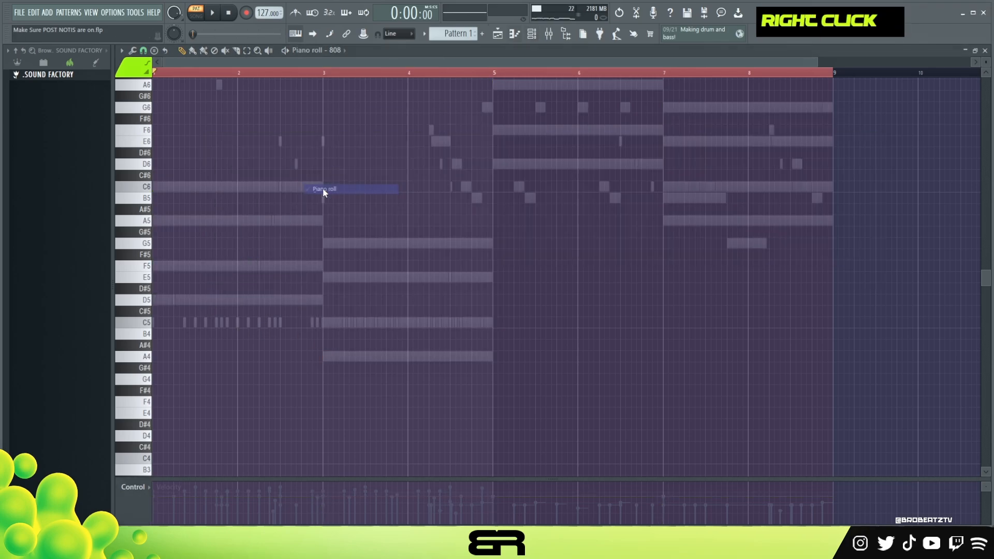
Step: Clear the time selection and re-examine the root notes of the first two Analog Lab V chords
double_click(247, 72)
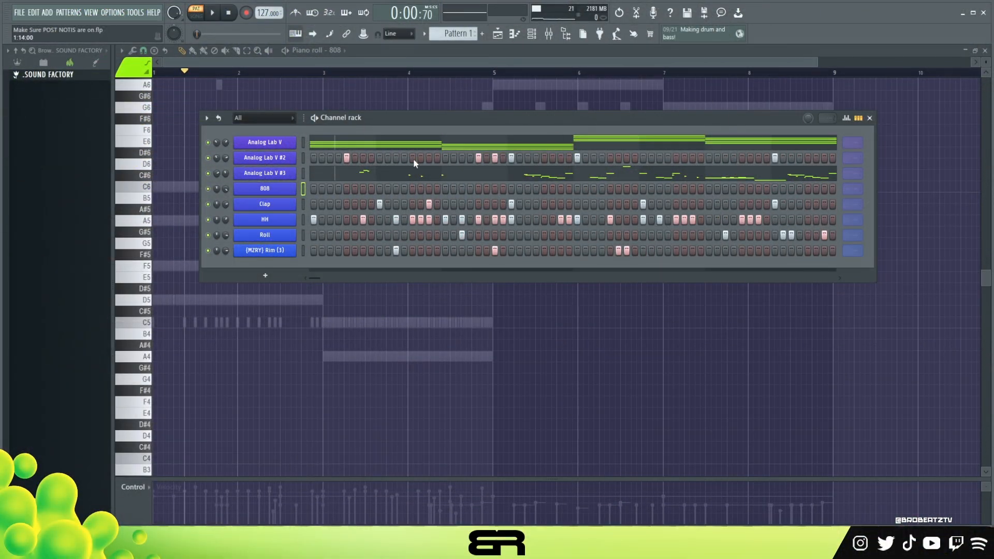
click(326, 145)
scroll(202, 146, down, 4)
ctrl+click(203, 132)
scroll(390, 202, up, 3)
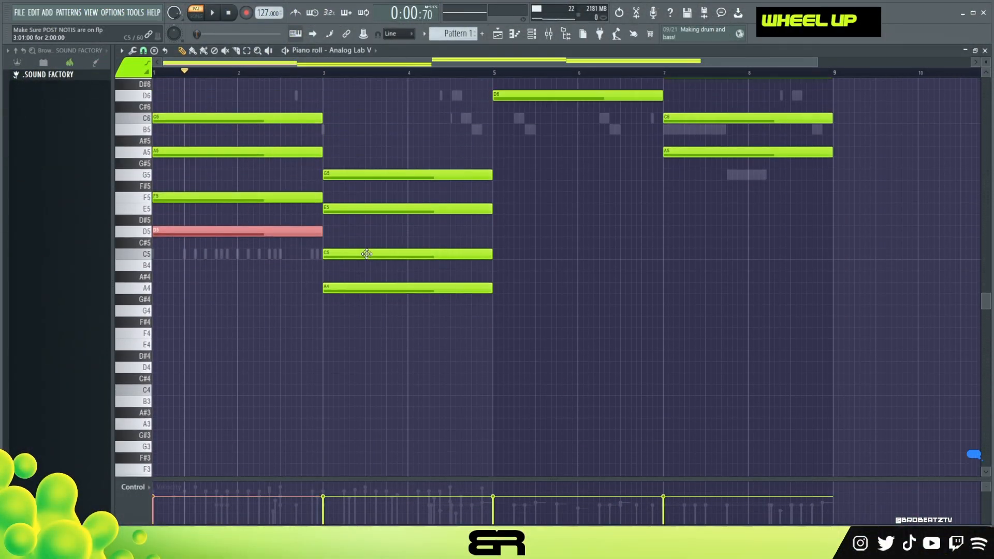
scroll(523, 202, up, 2)
right_click(406, 134)
key(F6)
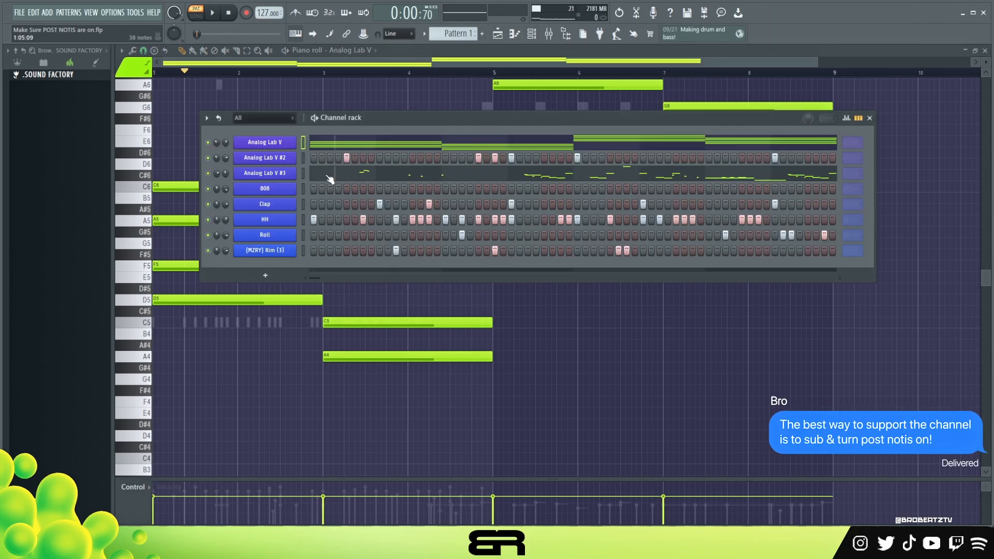
Step: In the 808 piano roll, place D5 at the start of bar 1 and A4 at the start of bar 3, both at full velocity
right_click(289, 192)
click(306, 194)
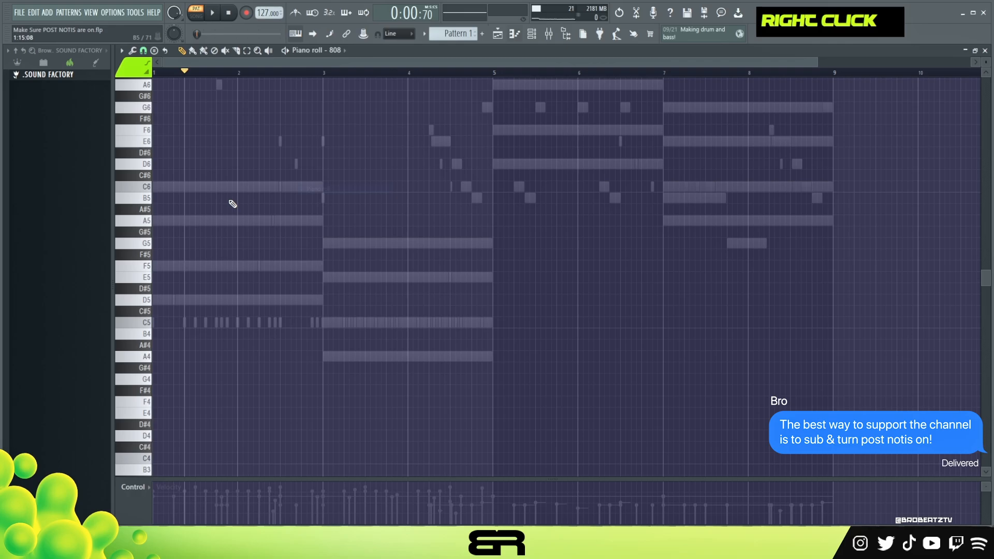
click(329, 356)
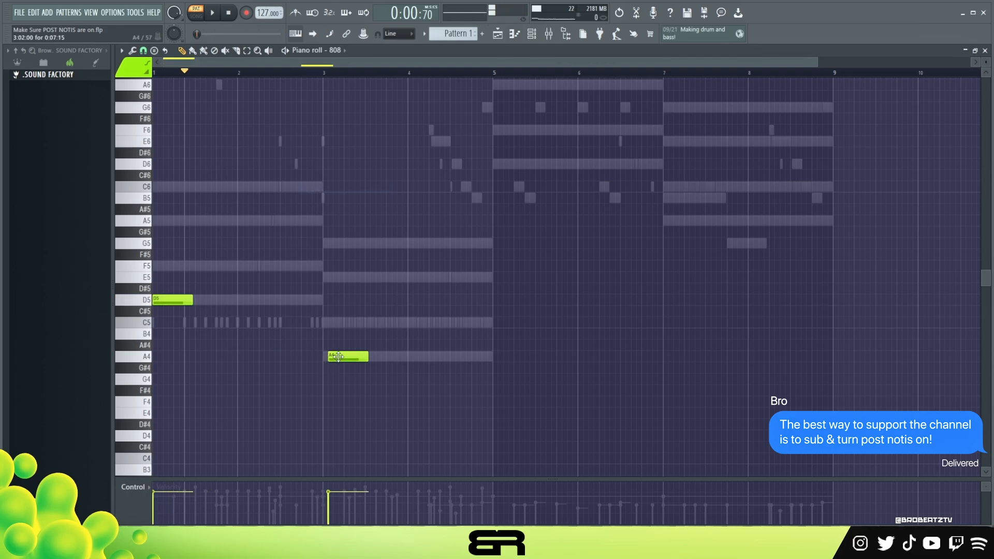
ctrl+drag(404, 394, 181, 222)
alt+scroll(222, 216, up, 10)
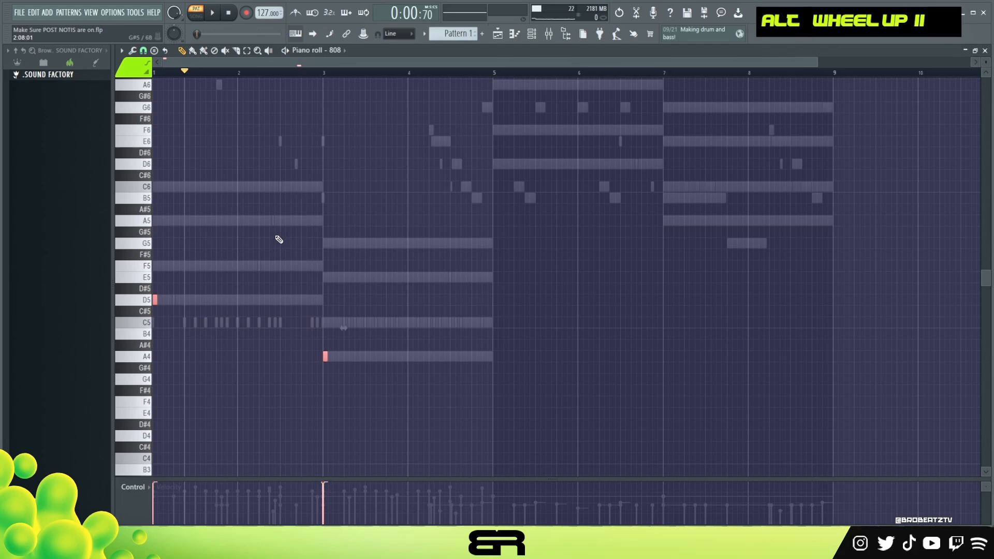
scroll(197, 64, up, 4)
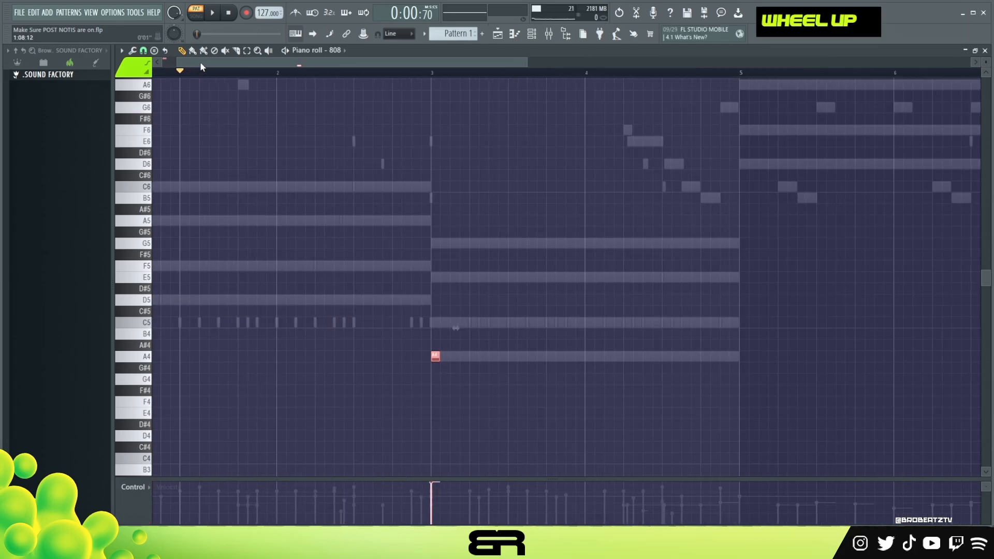
Step: Change the piano roll snap and lengthen the D5 and A4 808 notes to half a beat each
click(144, 51)
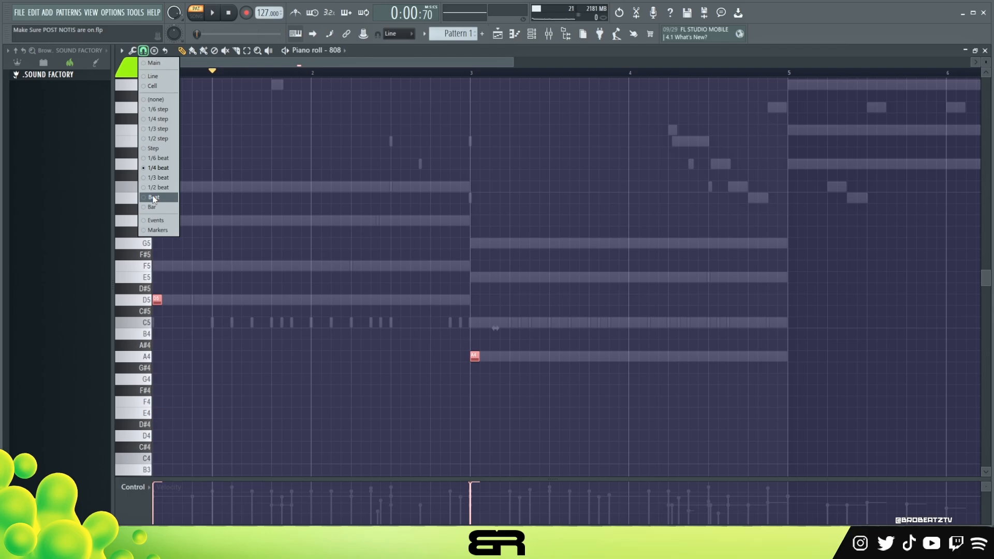
click(155, 197)
click(143, 52)
right_click(208, 290)
key(ctrl+a)
right_click(189, 309)
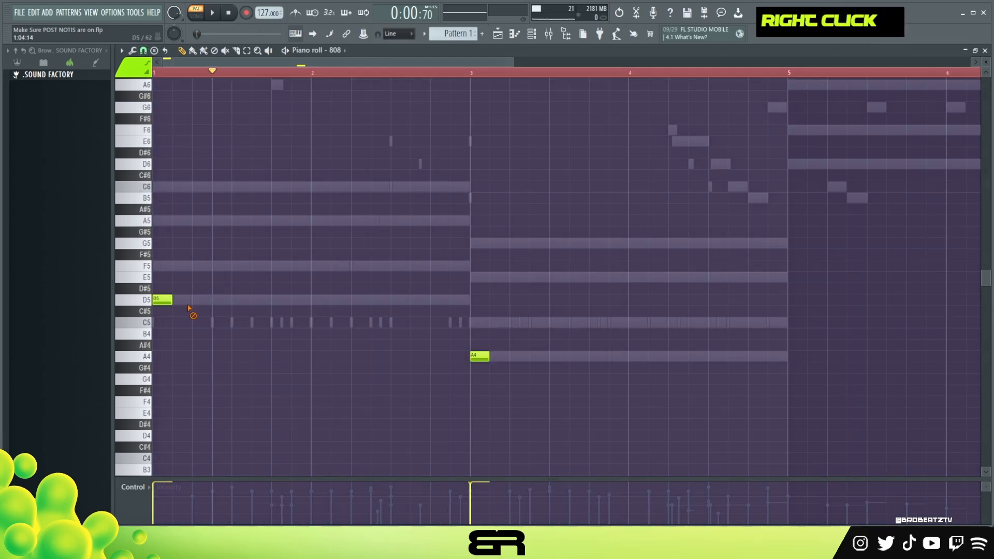
key(space)
key(space)
key(space)
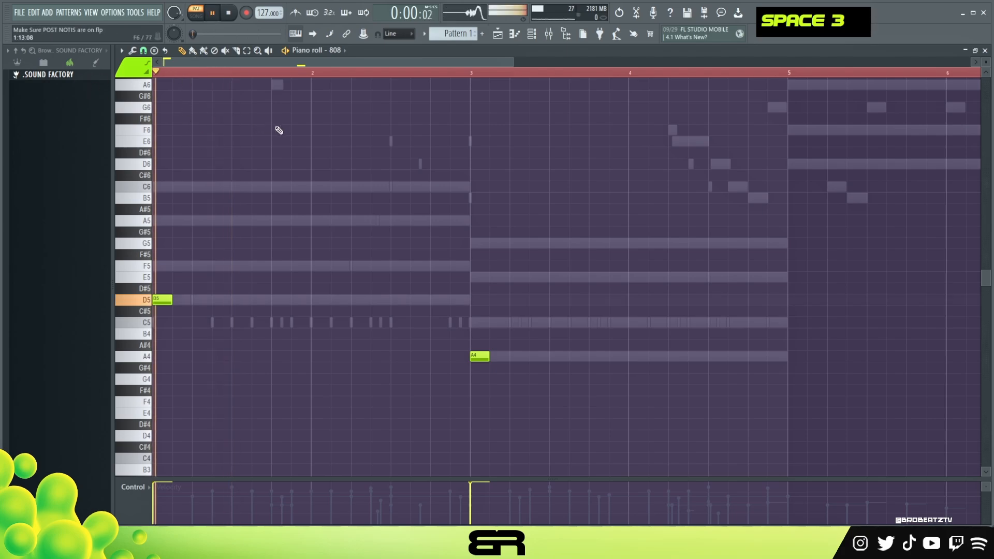
click(339, 300)
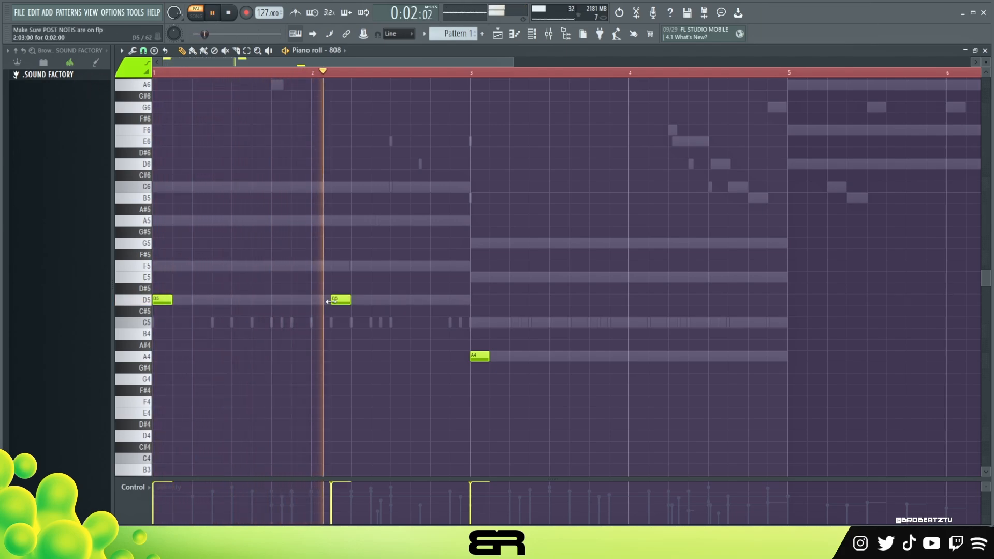
key(space)
key(space)
right_click(339, 301)
Step: Add D5 808 notes at step 15 of bar 1 and steps 5 and 11 of bar 2, and play the pattern
key(space)
click(297, 300)
click(361, 299)
key(space)
click(420, 300)
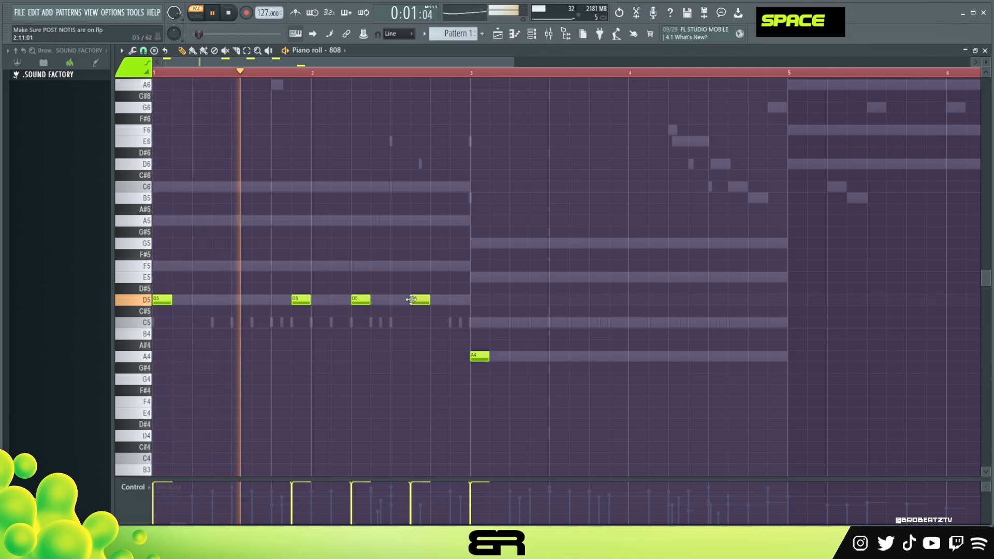
right_click(404, 346)
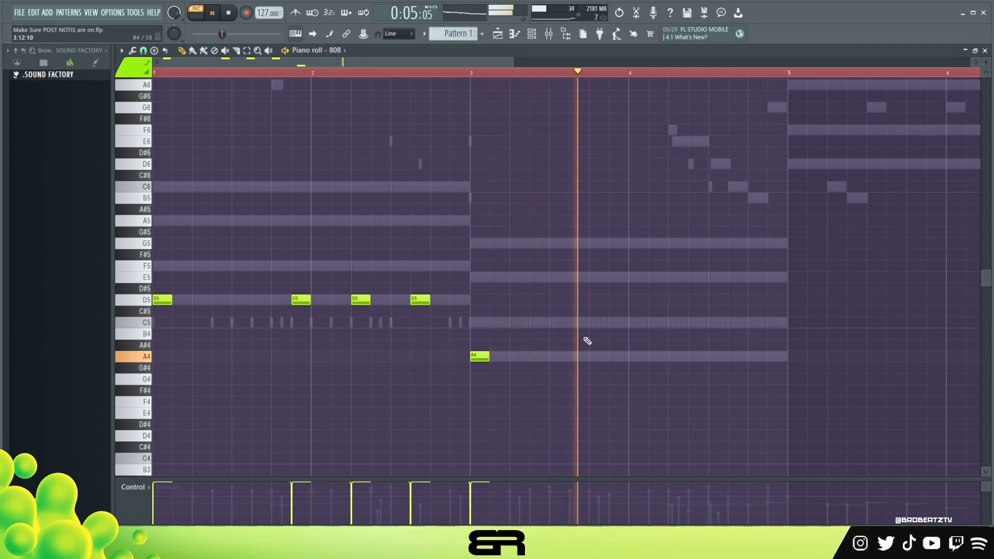
Step: Add an 808 note at step 15 of bar 3, raised an octave to A5, and A4 notes at steps 5 and 11 of bar 4
key(space)
key(space)
ctrl+click(619, 356)
key(ctrl+Up)
right_click(668, 357)
click(677, 356)
click(736, 357)
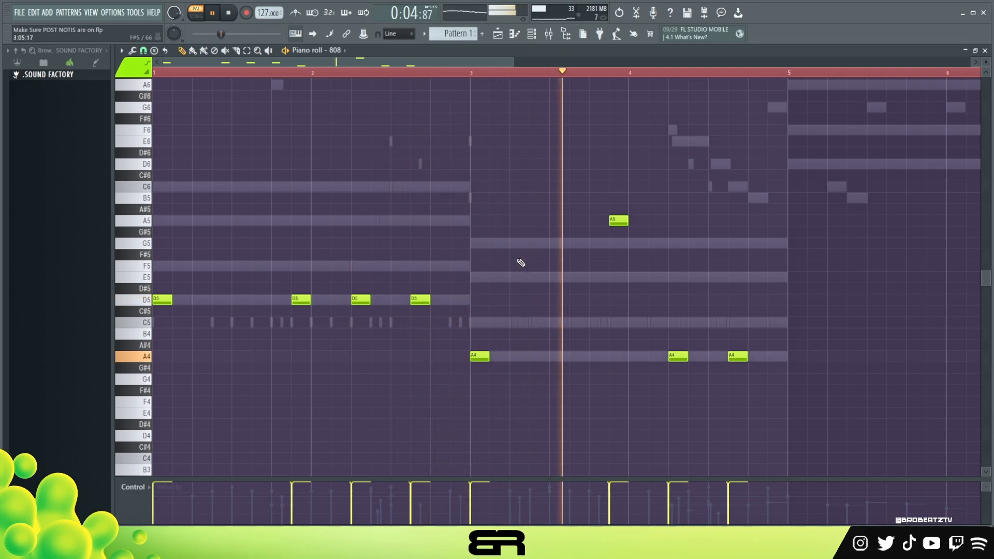
Step: Stop playback, select all 808 notes and bring up the channel rack
ctrl+right_click(525, 238)
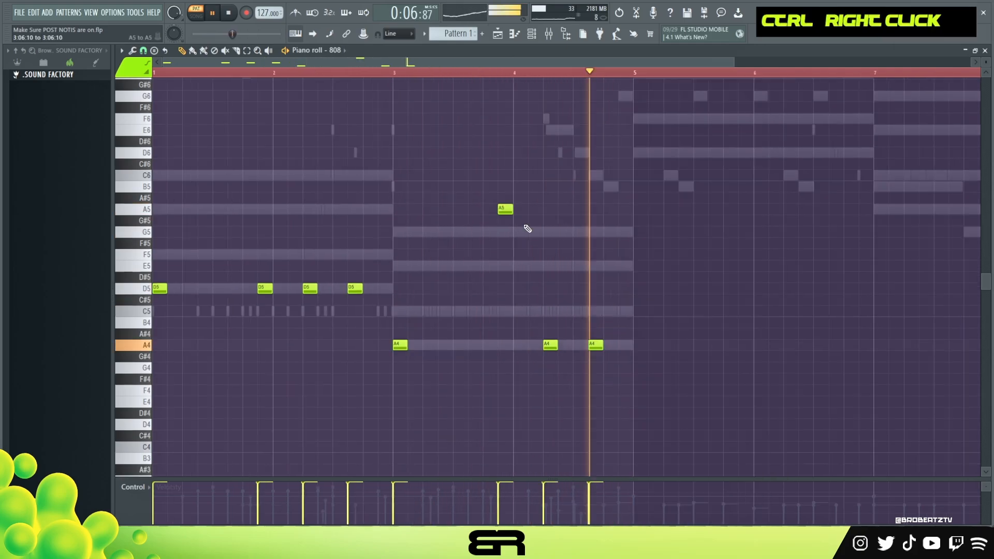
key(space)
key(ctrl+a)
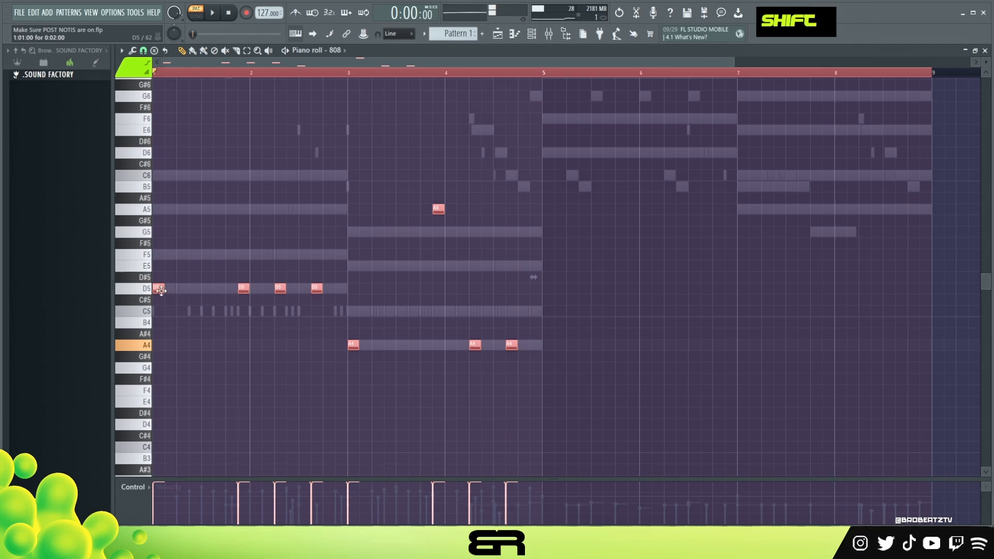
click(533, 34)
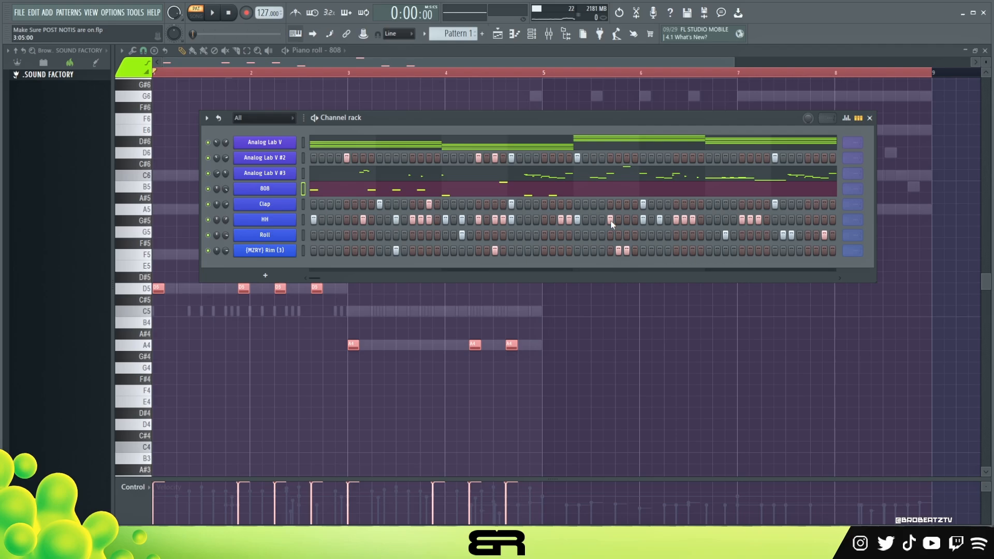
Step: Set the loop length of the Clap, HH, Roll and Rim channels to 64 steps each
right_click(858, 212)
click(885, 271)
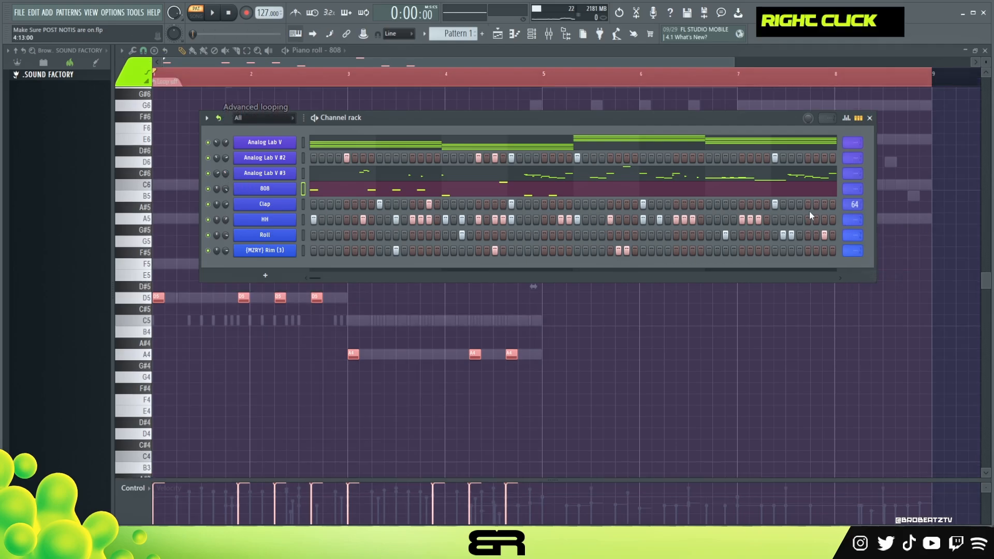
right_click(853, 220)
click(881, 288)
right_click(853, 235)
click(880, 298)
right_click(853, 251)
click(873, 324)
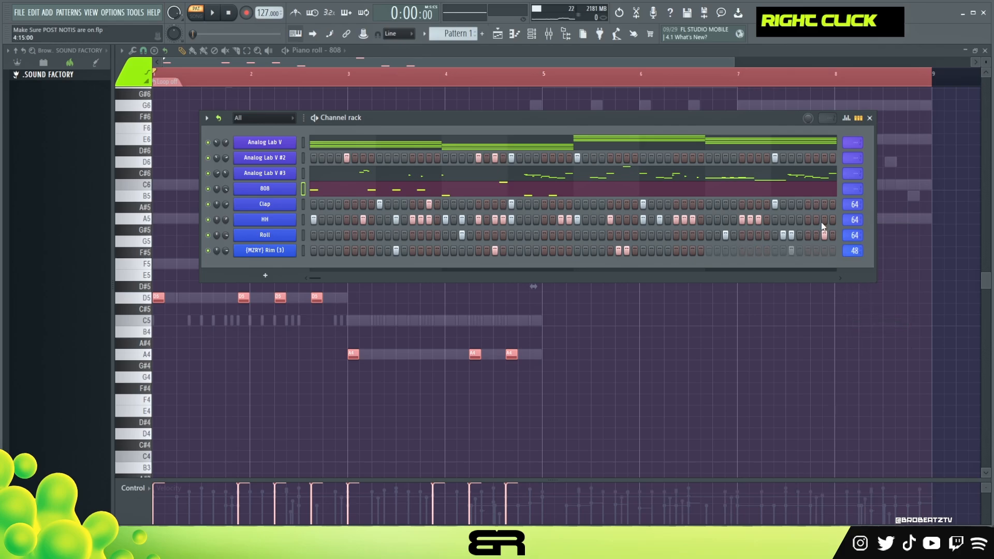
drag(853, 254, 854, 247)
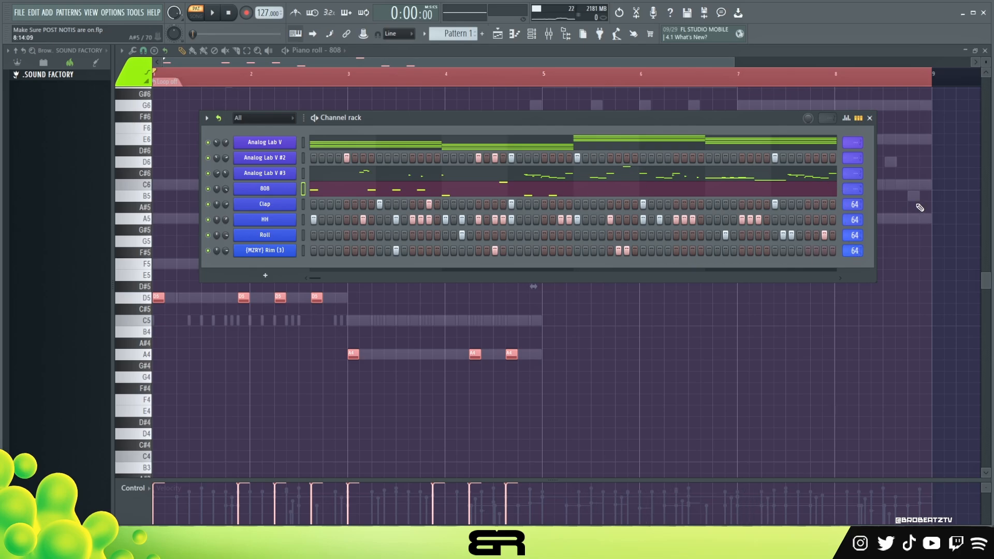
Step: Set the 808 channel's loop length to 64 steps, clear the time selection and start playback with the channel rack shown
right_click(853, 189)
click(881, 249)
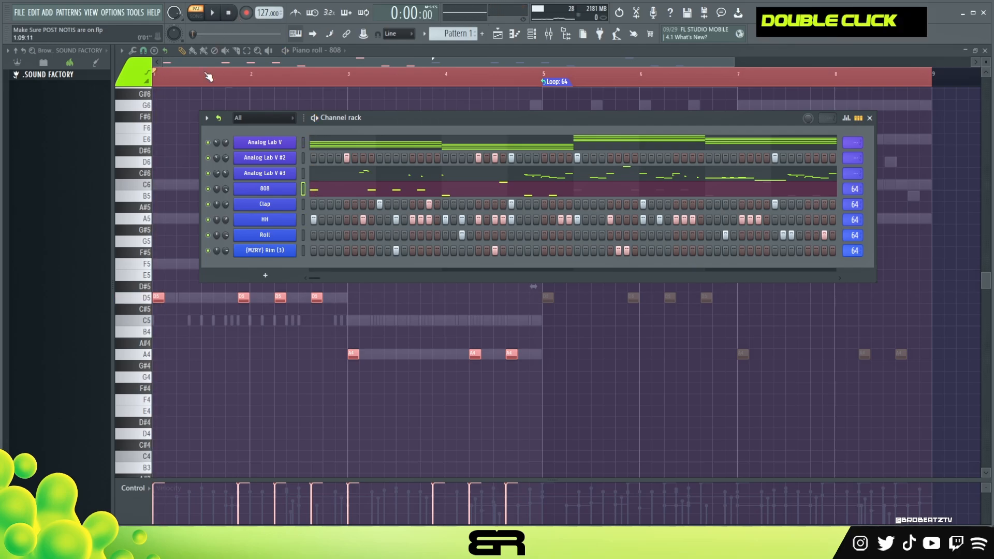
double_click(560, 64)
key(space)
click(532, 33)
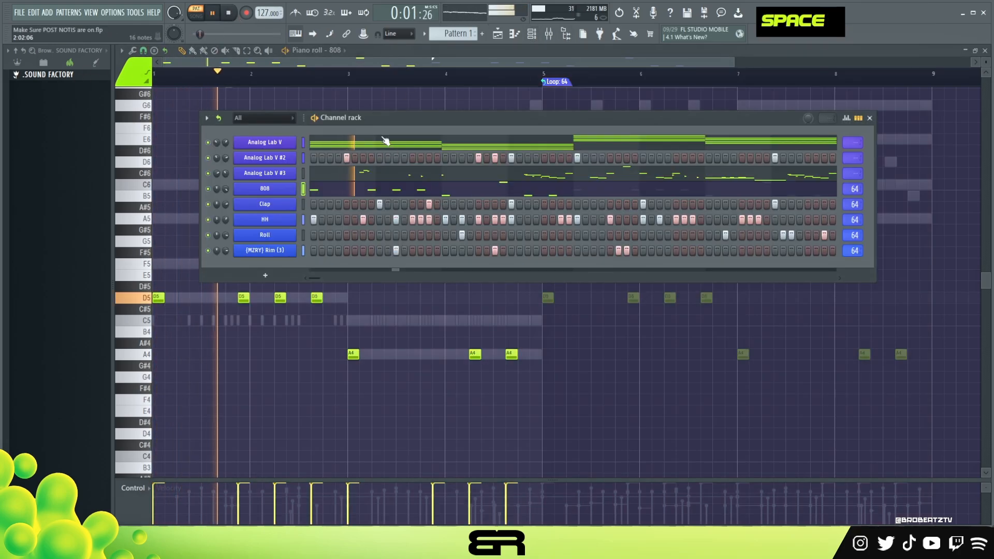
Step: Review the Roll, Clap, Analog Lab V #2 and Analog Lab V #3 piano rolls while listening to the looped pattern
click(385, 141)
scroll(360, 52, up, 1)
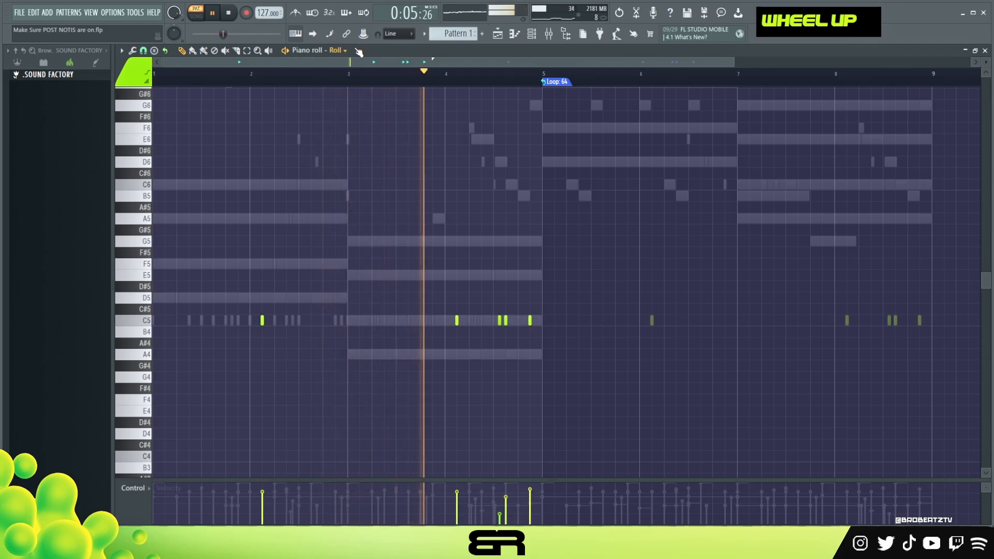
scroll(354, 50, up, 1)
scroll(354, 51, down, 3)
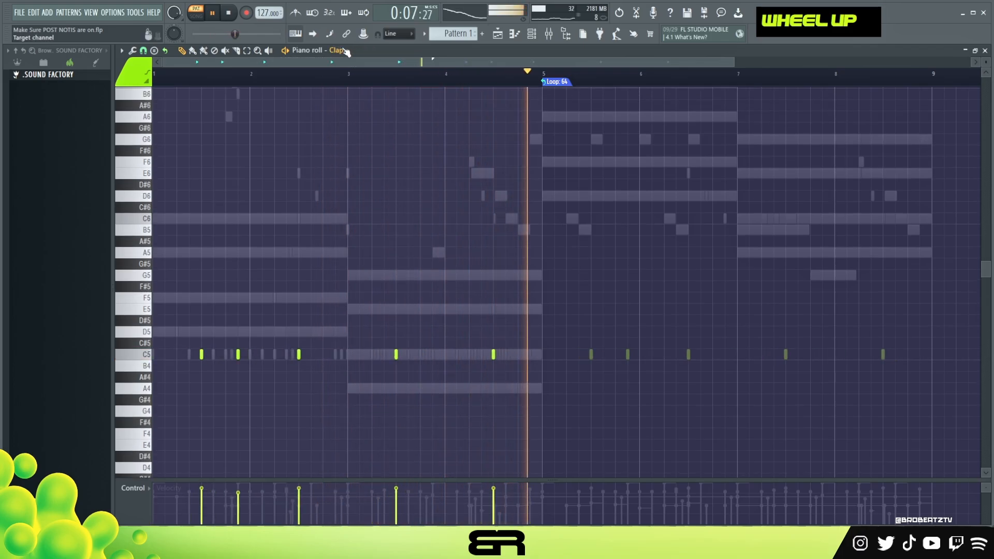
scroll(354, 51, up, 5)
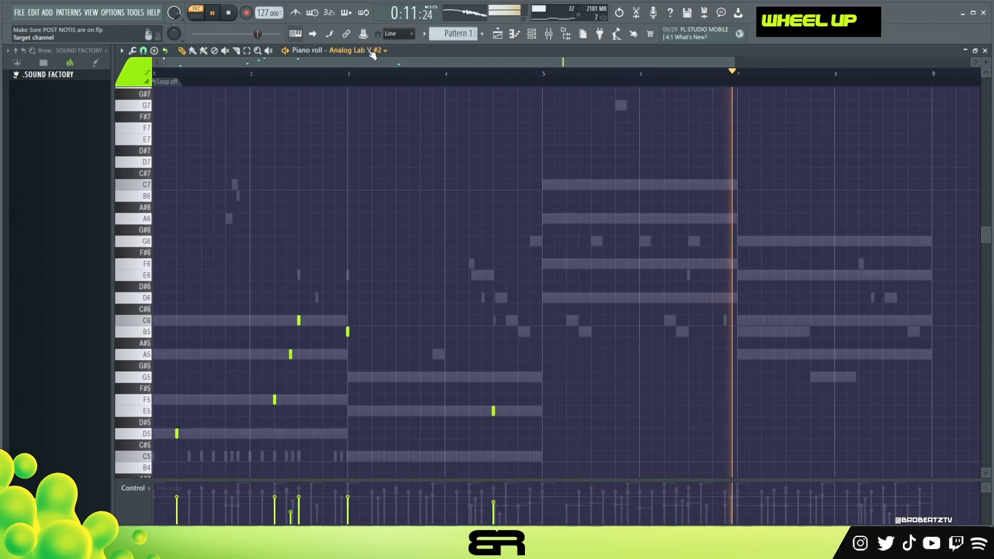
scroll(437, 151, down, 3)
right_click(659, 173)
scroll(705, 182, up, 3)
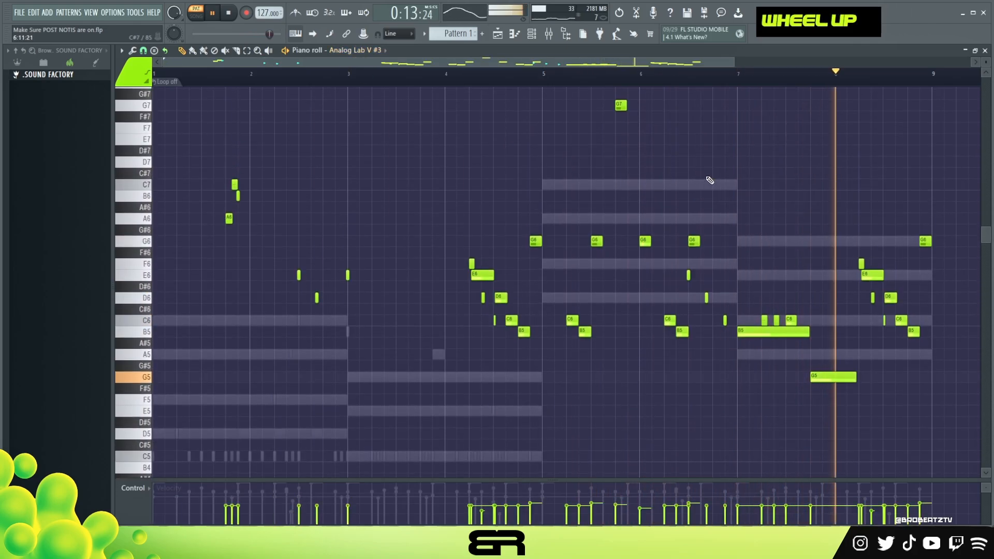
key(space)
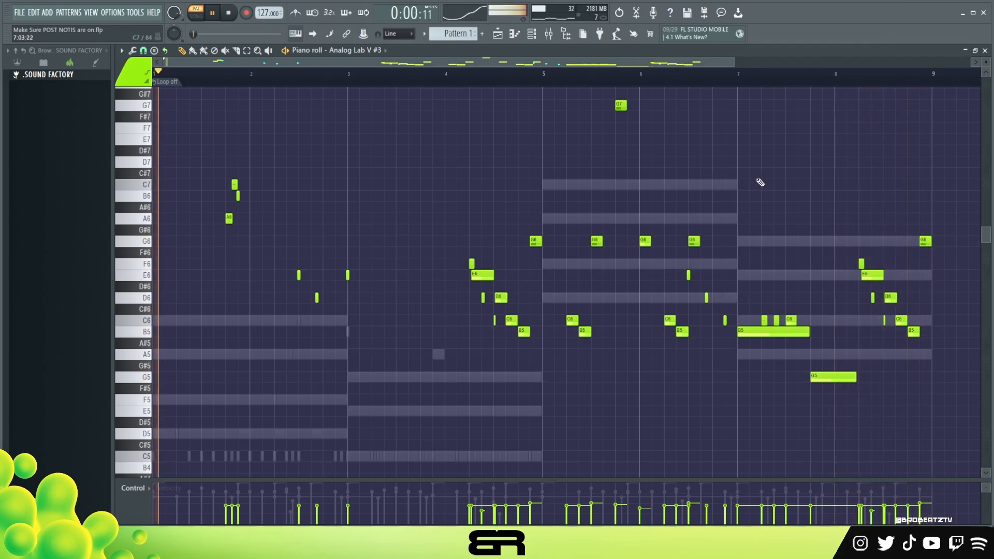